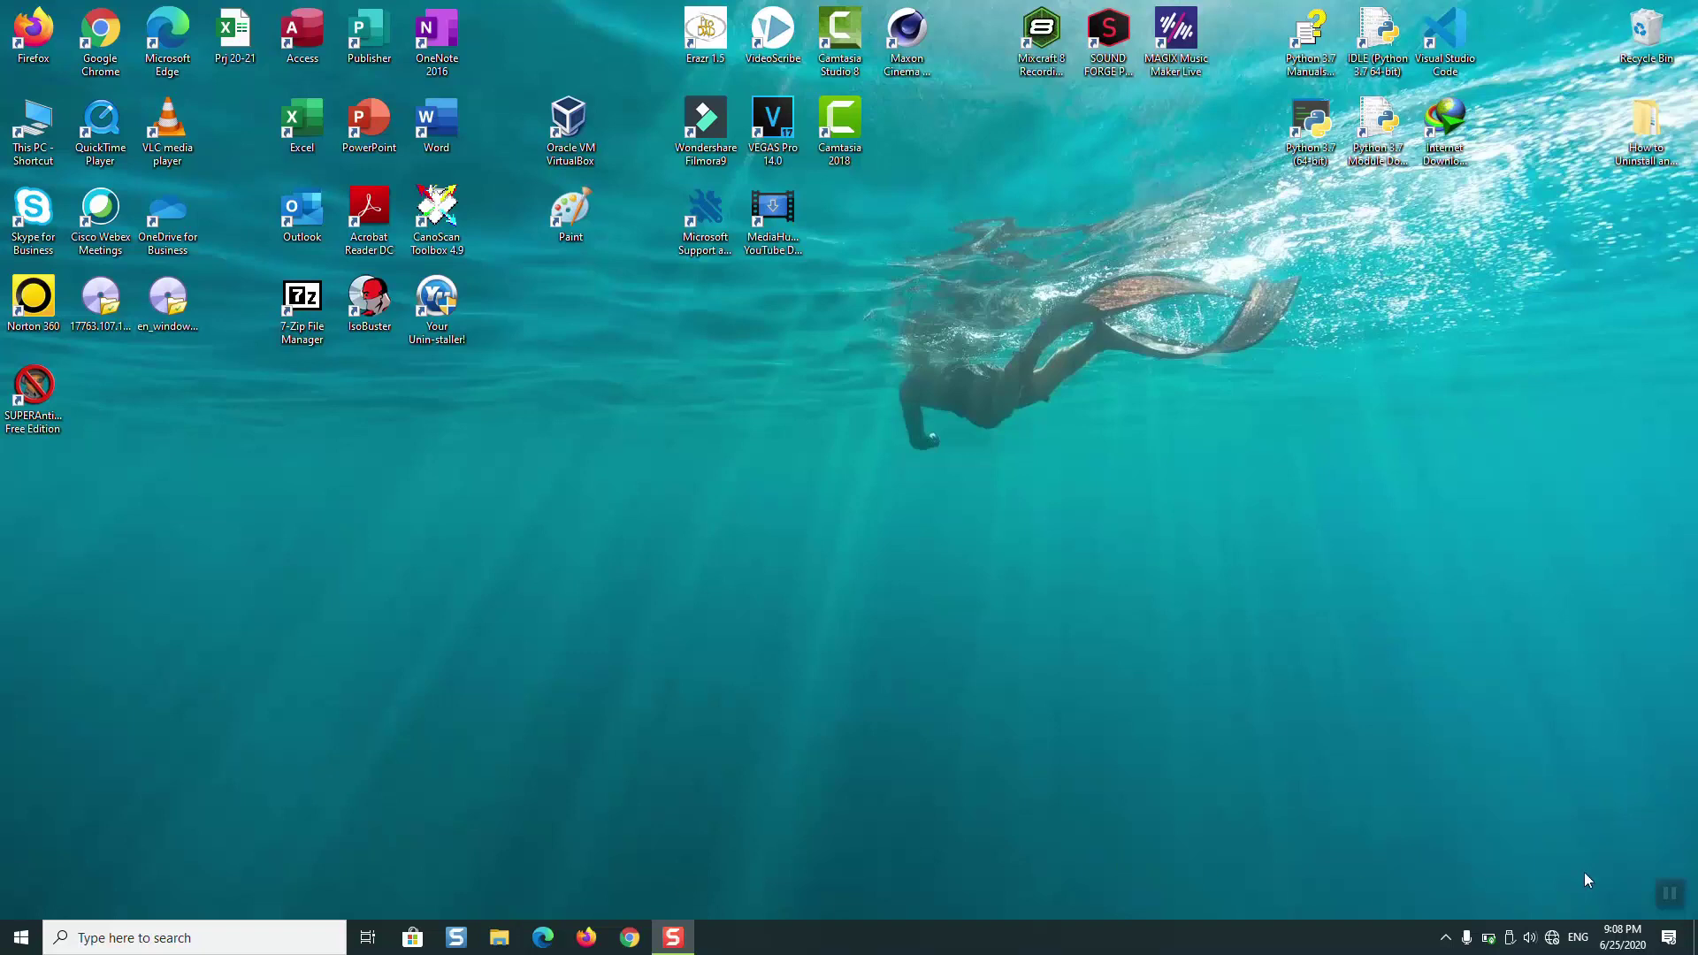
click(1444, 937)
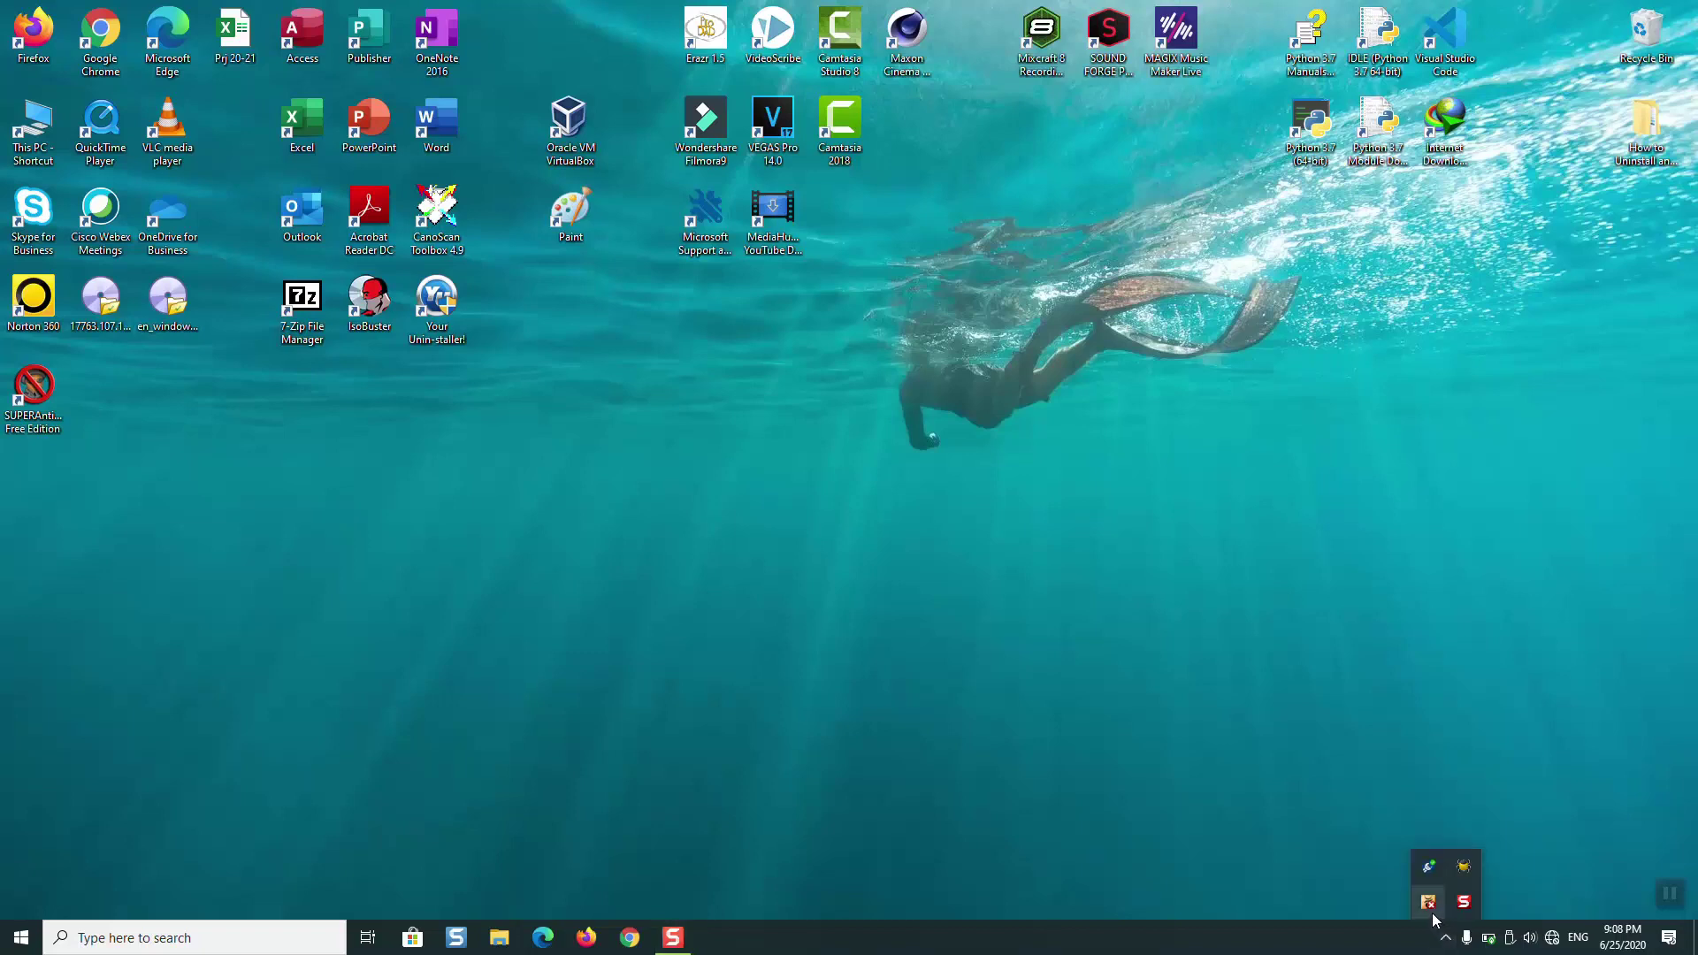
double_click(1427, 904)
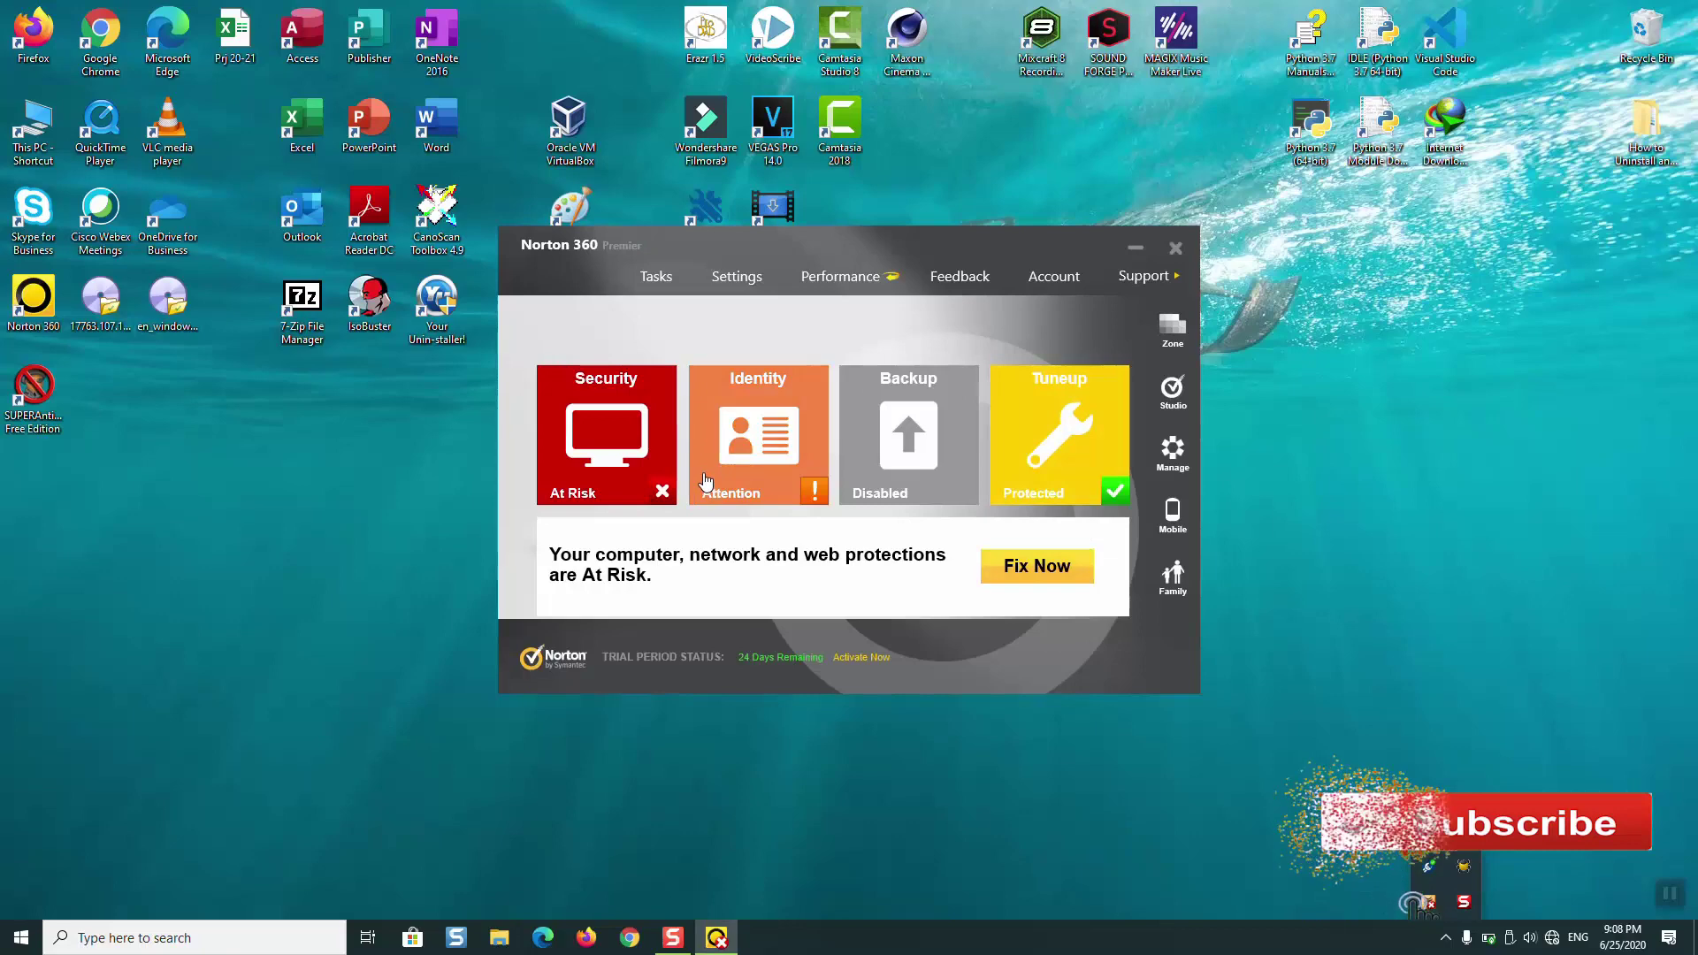
click(1175, 250)
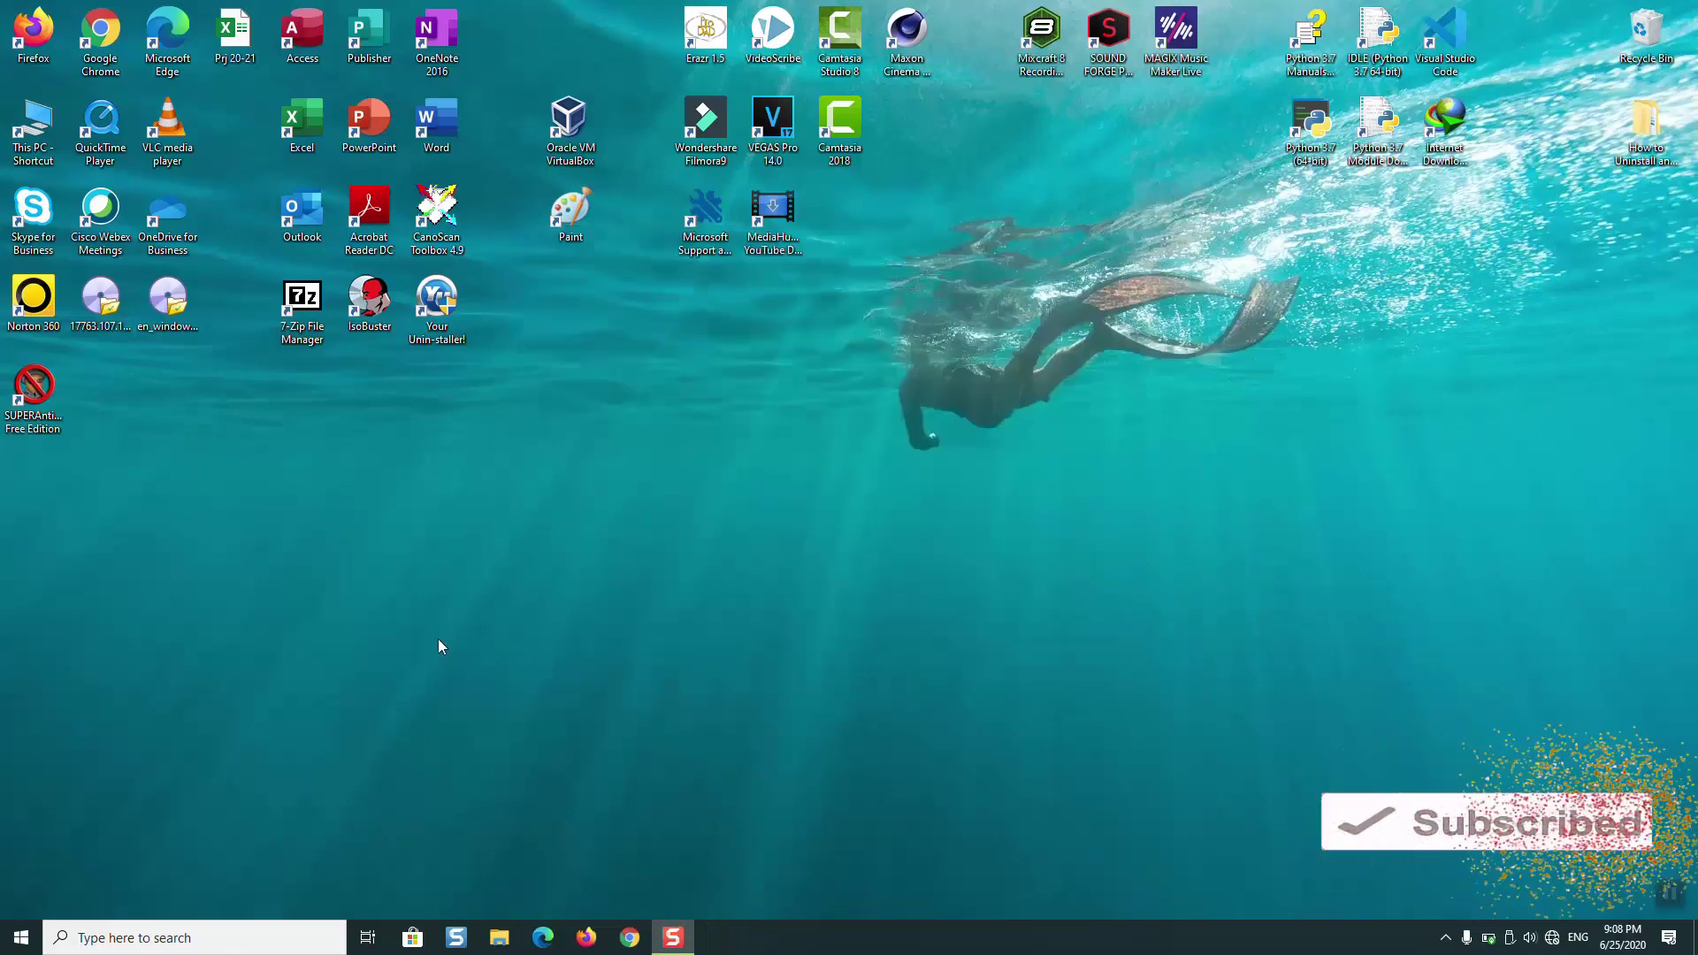
right_click(771, 934)
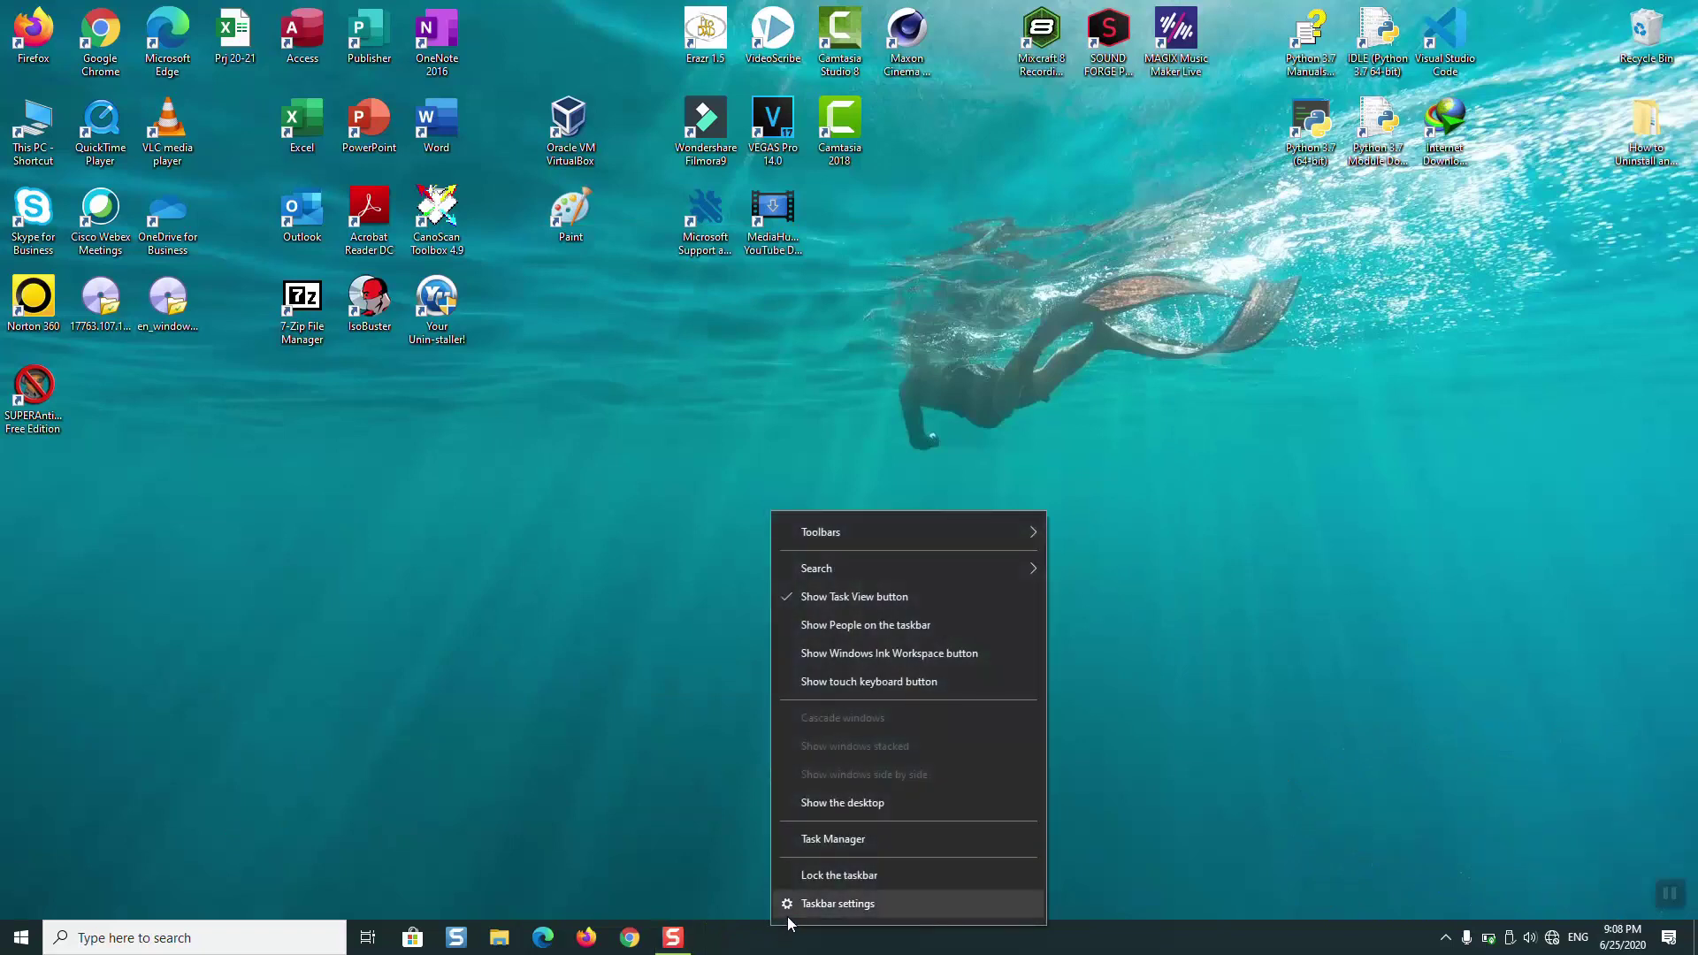
click(829, 845)
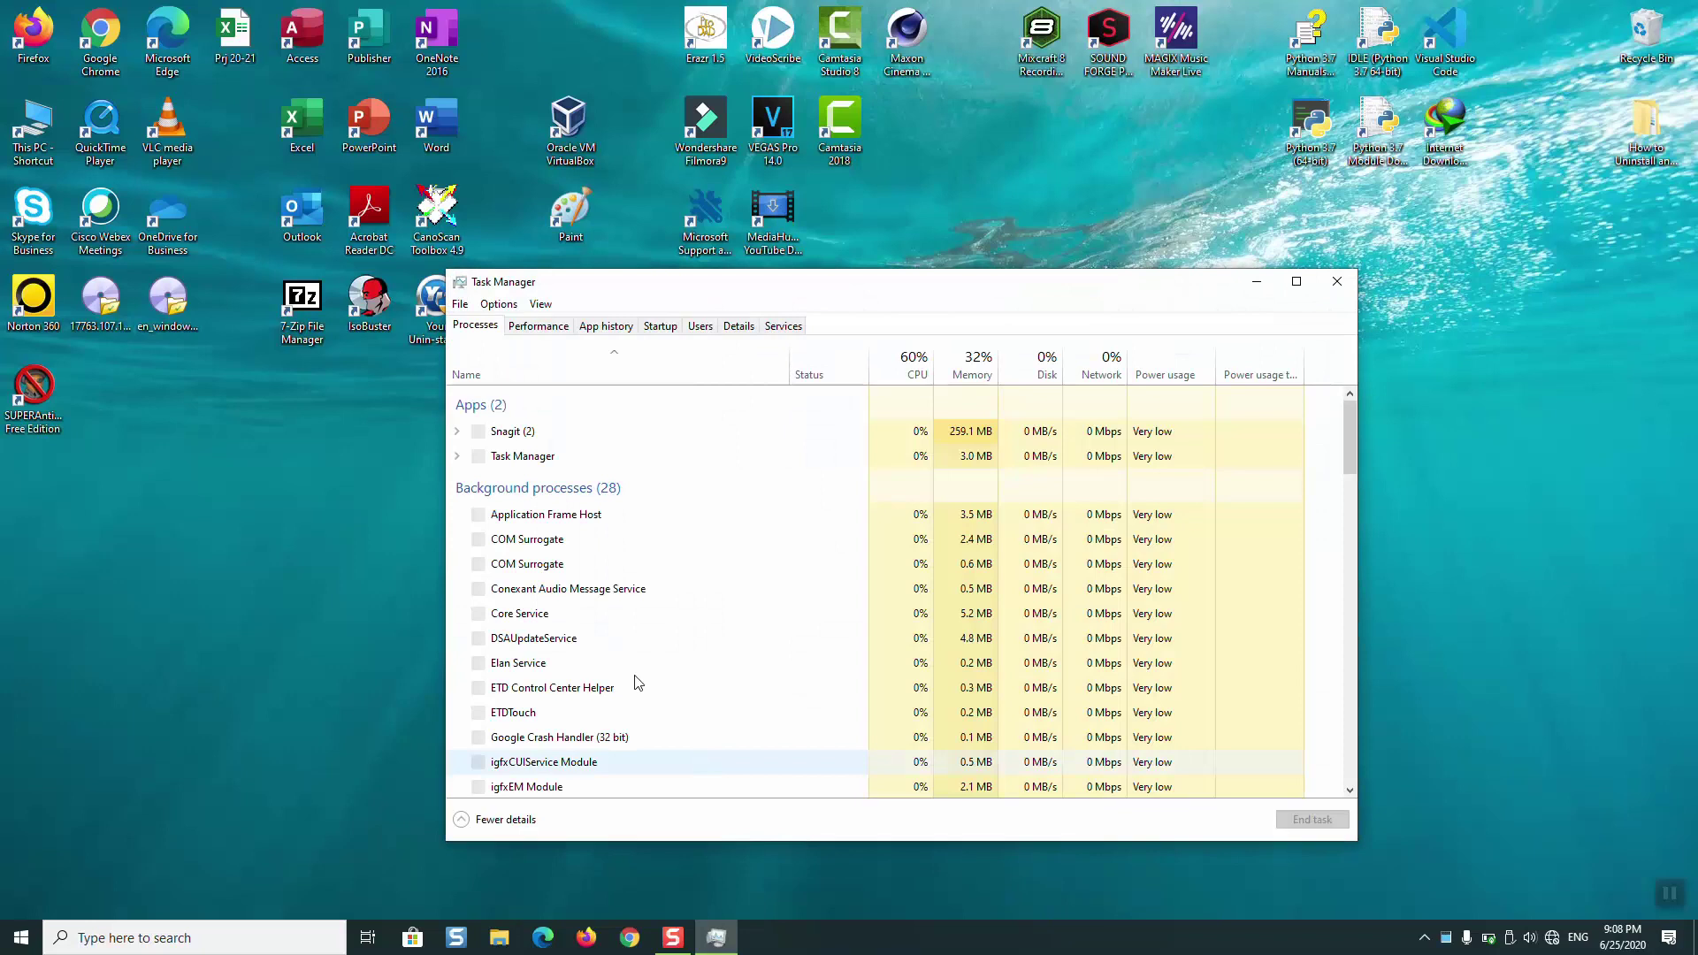
click(583, 589)
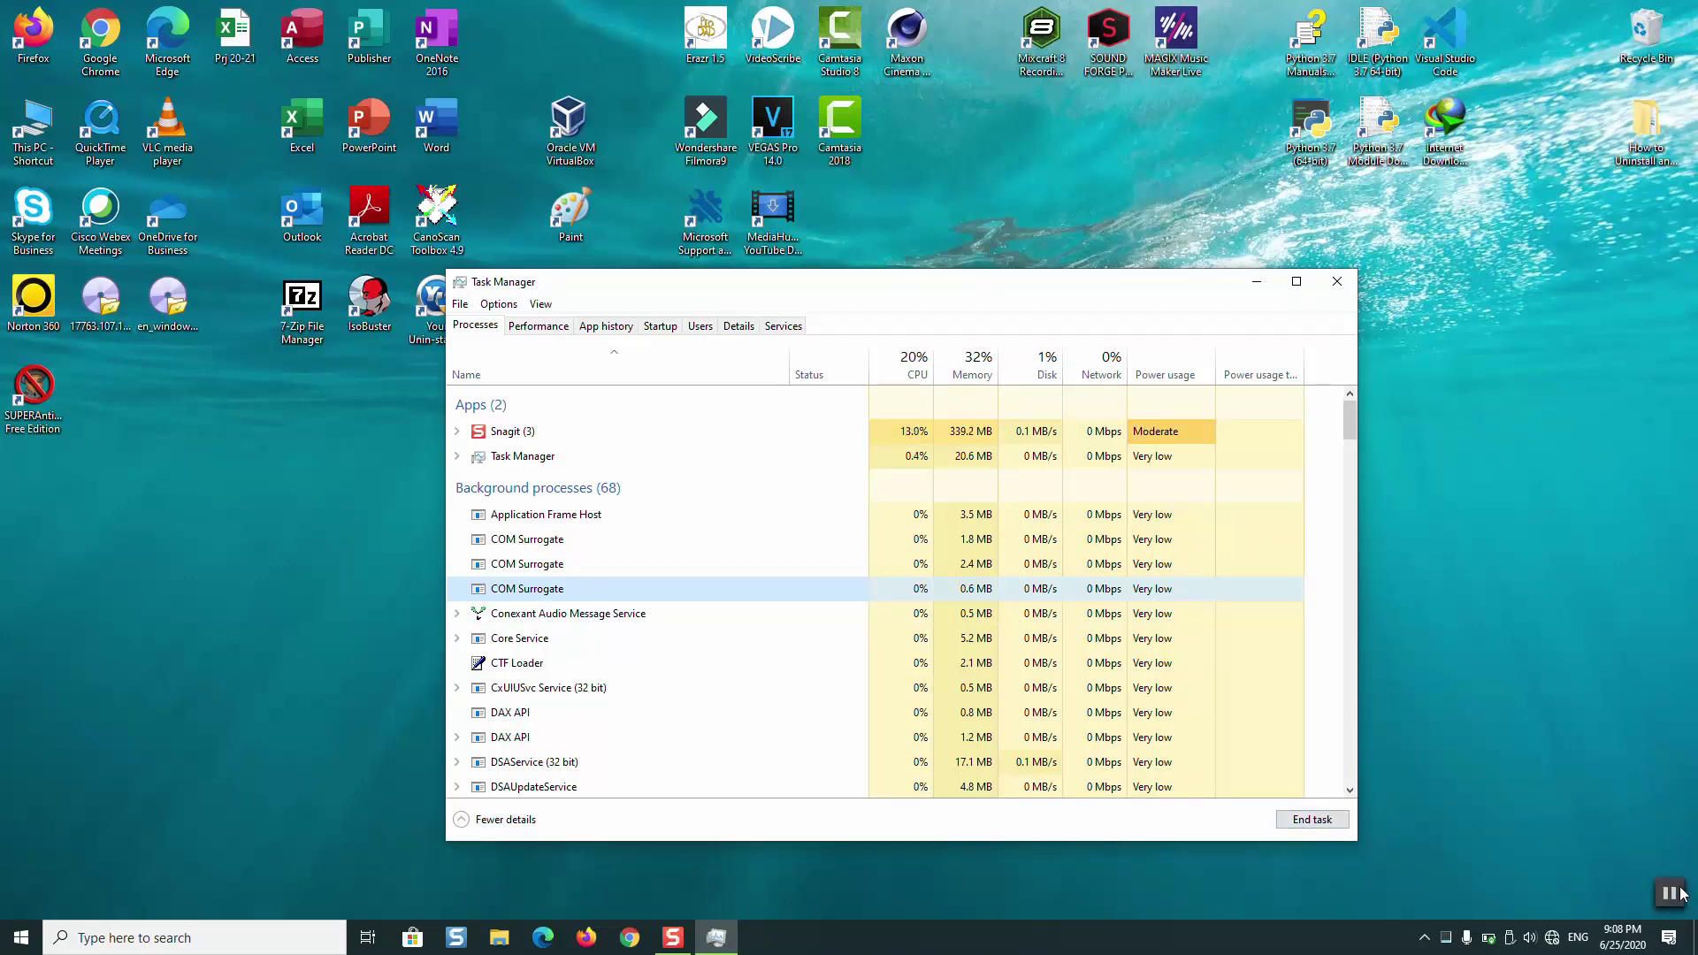
key(alt+F4)
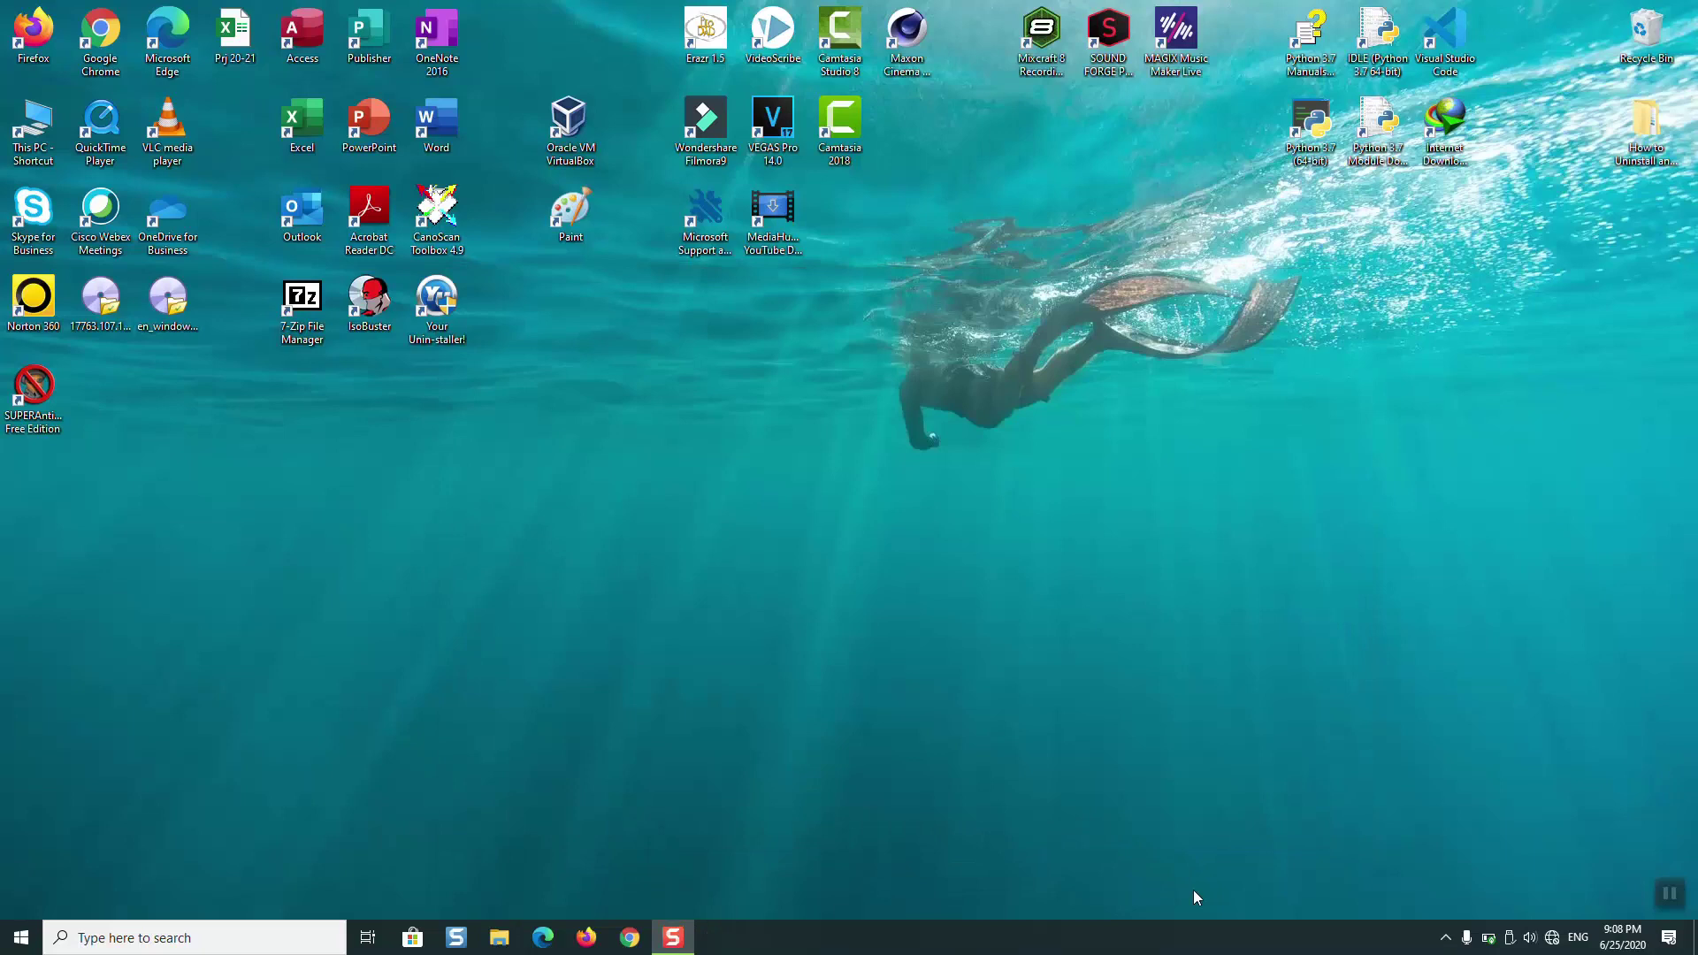
Step: Search for 'control' and open Control Panel from the results
click(156, 948)
text(c)
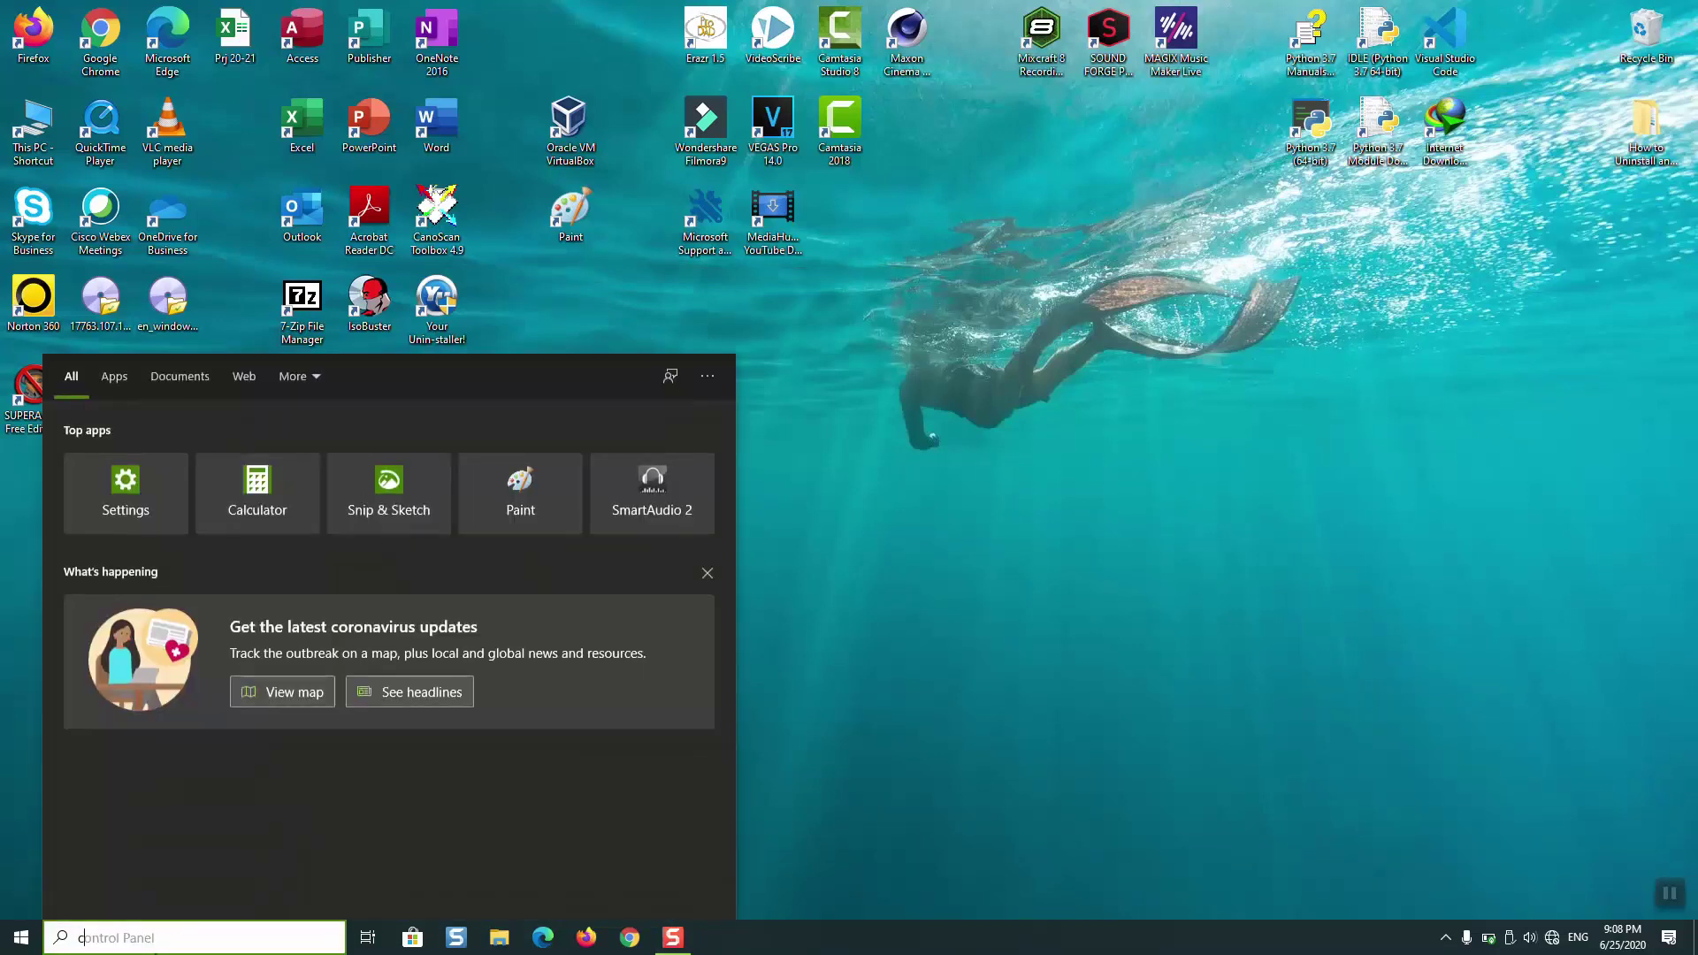
text(ontrol)
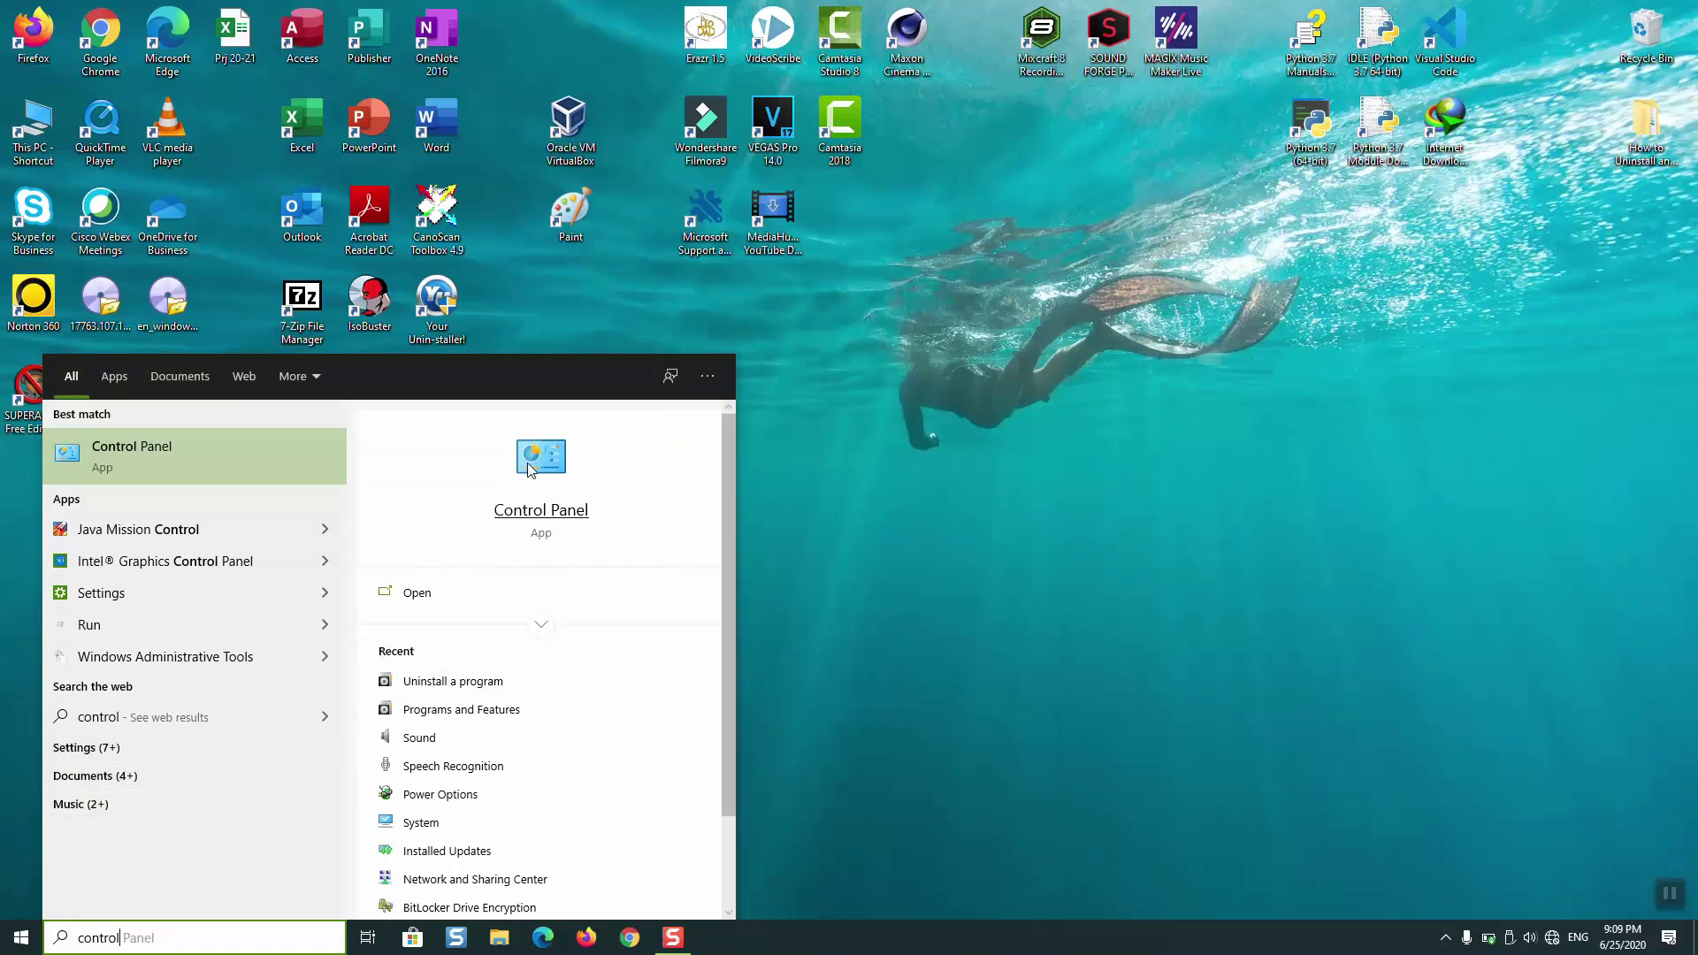
click(193, 477)
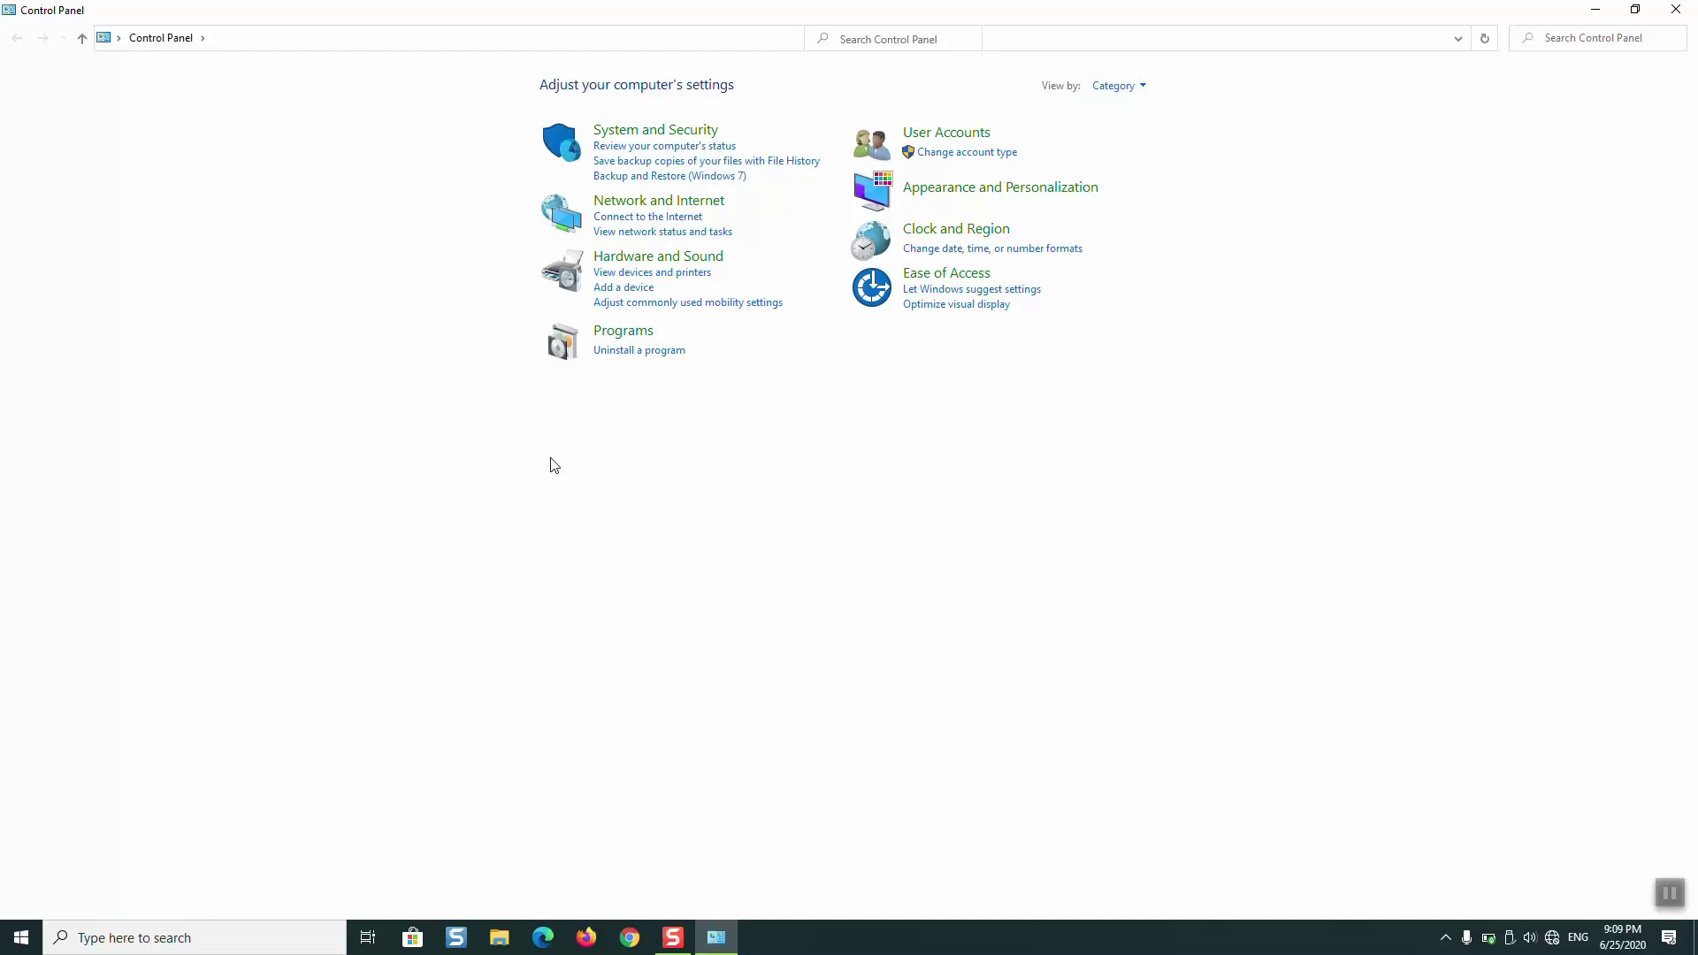
Step: Switch Control Panel's view to small icons, then large icons, then back to Category
click(1133, 86)
click(1138, 153)
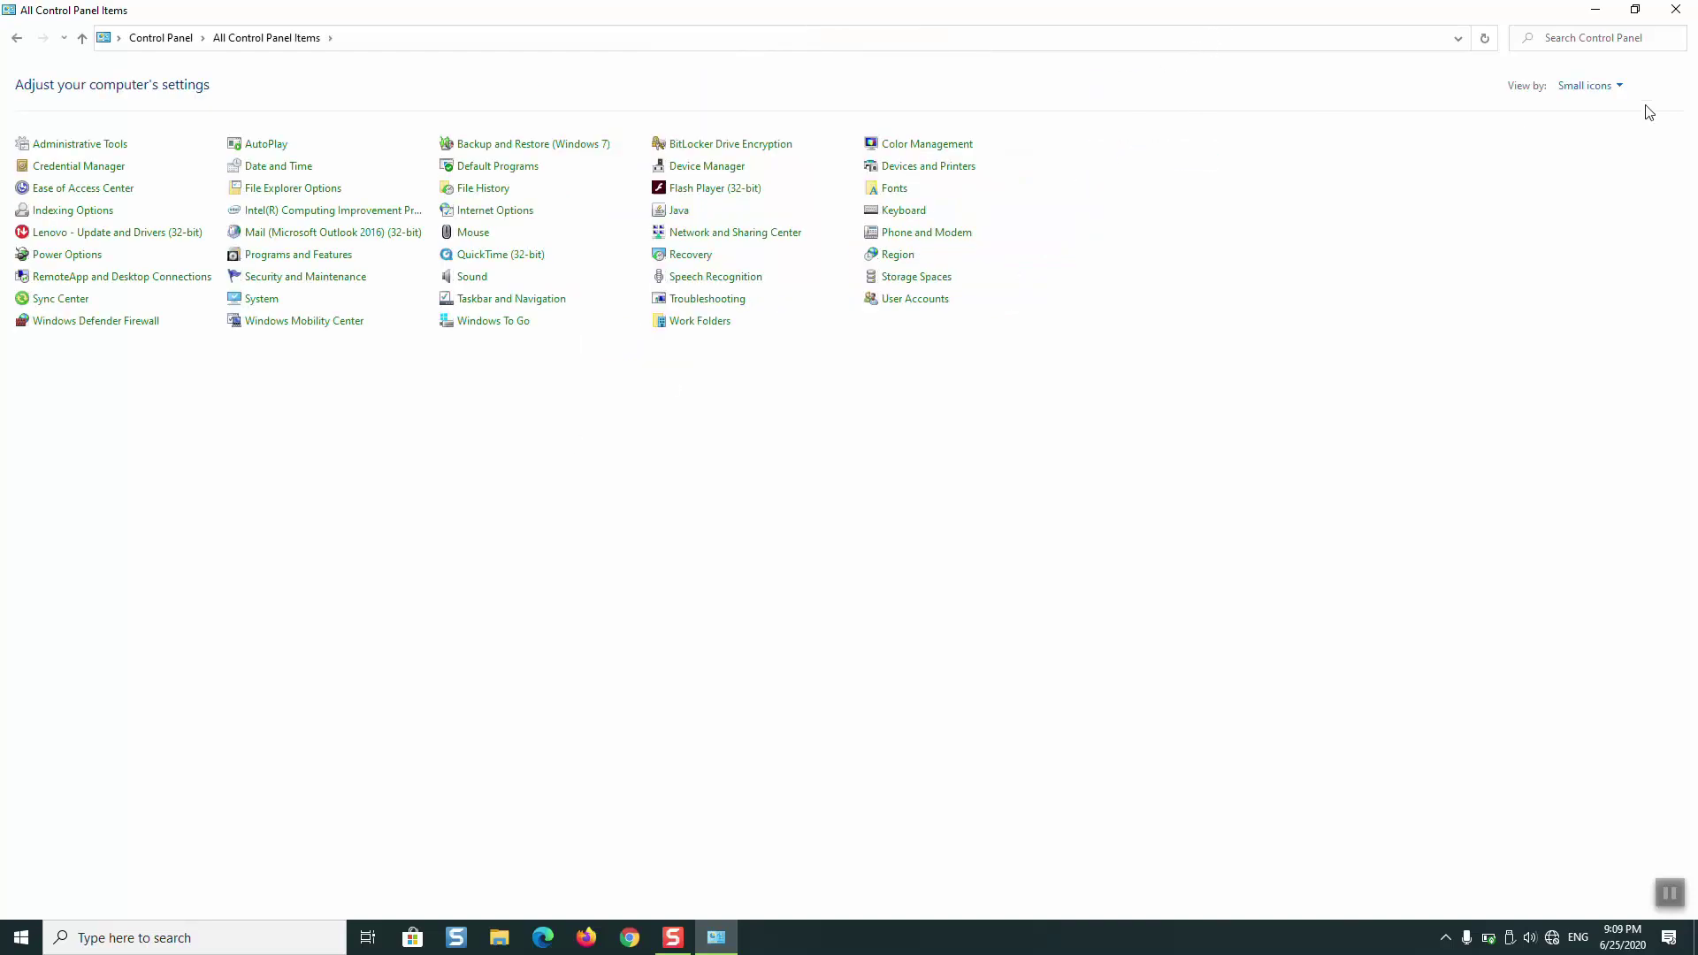
click(1607, 88)
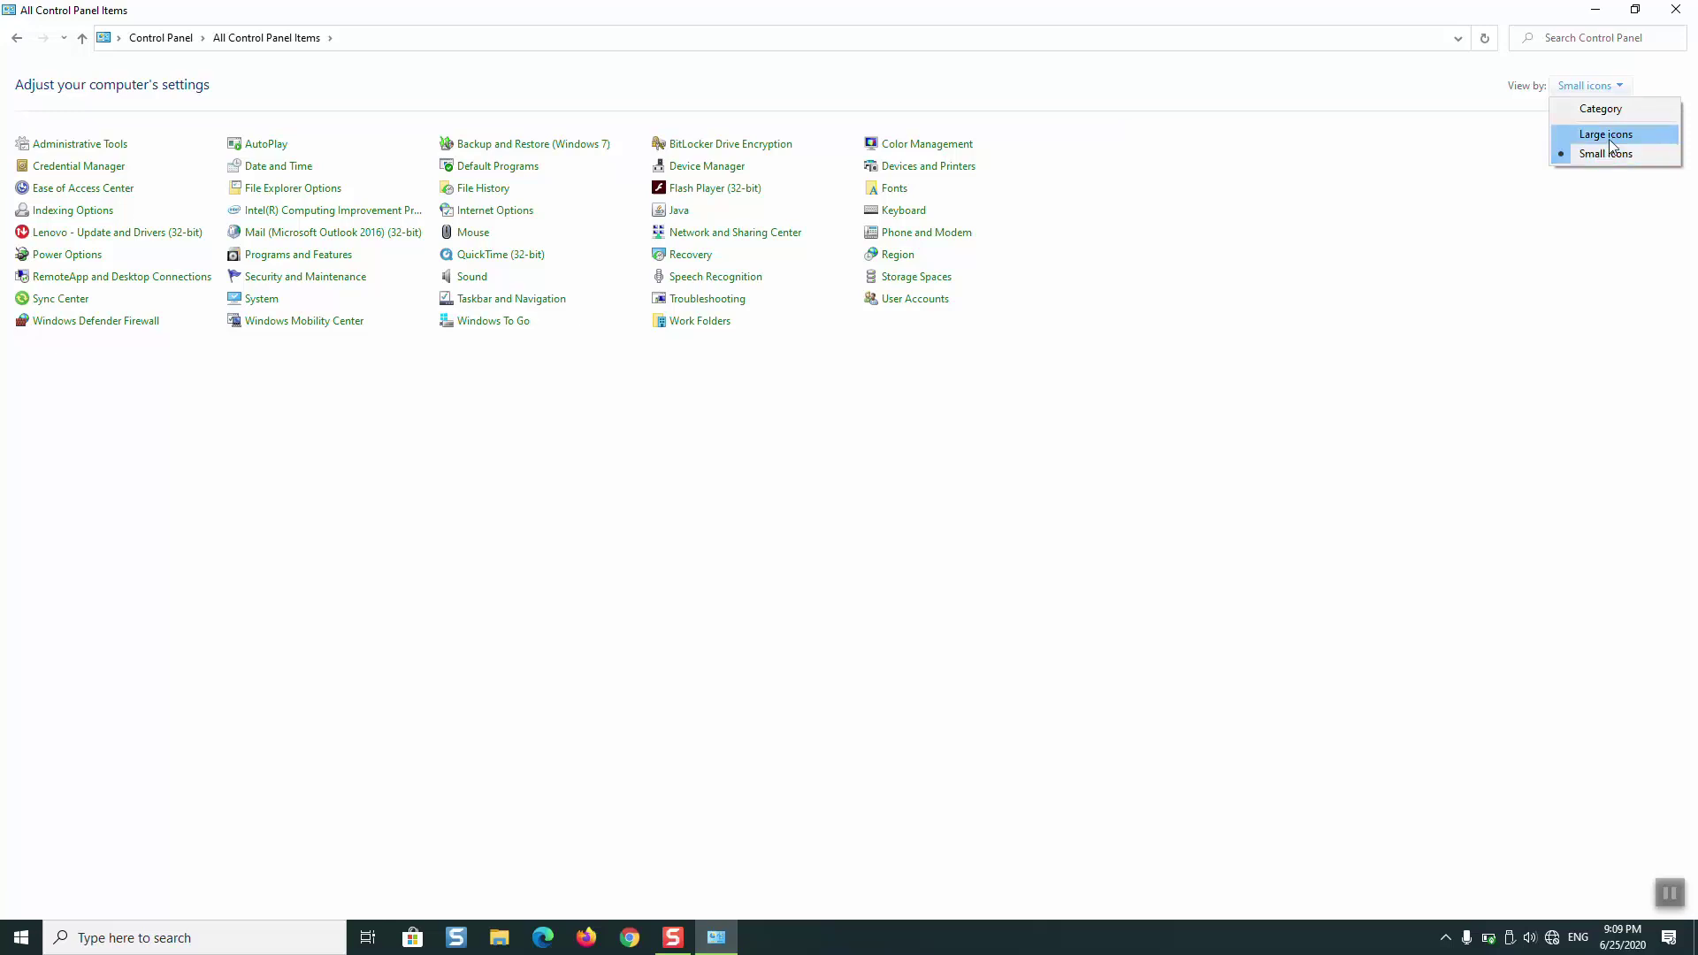
click(1611, 137)
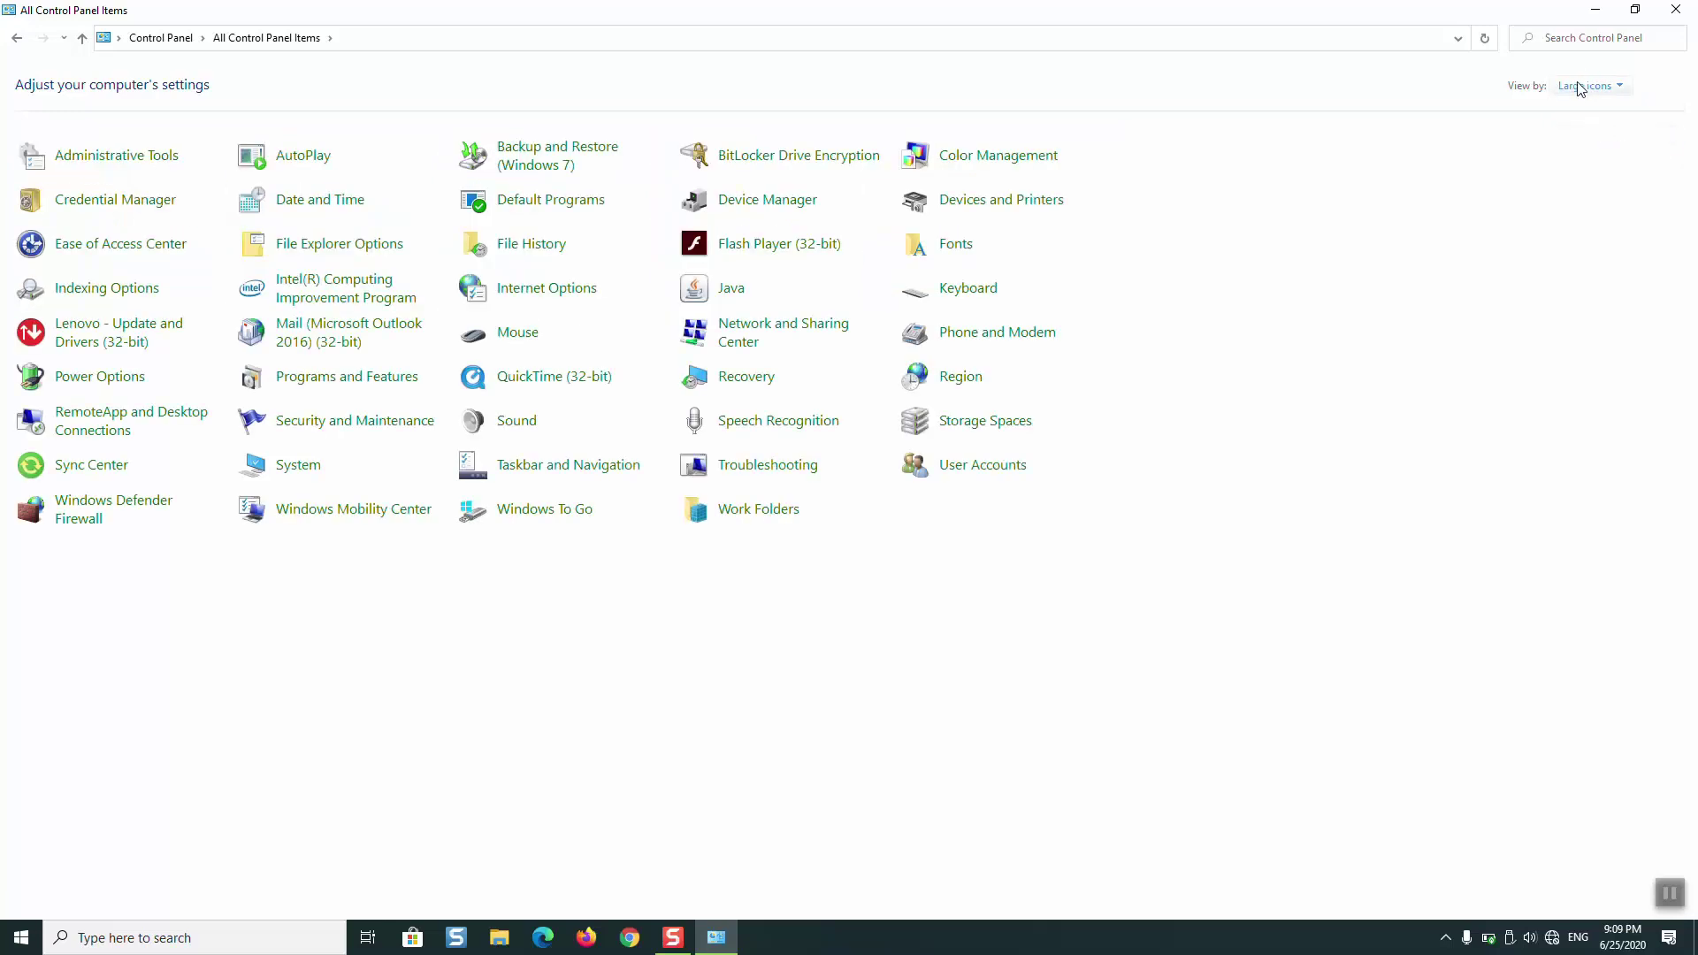
click(1575, 87)
click(1578, 110)
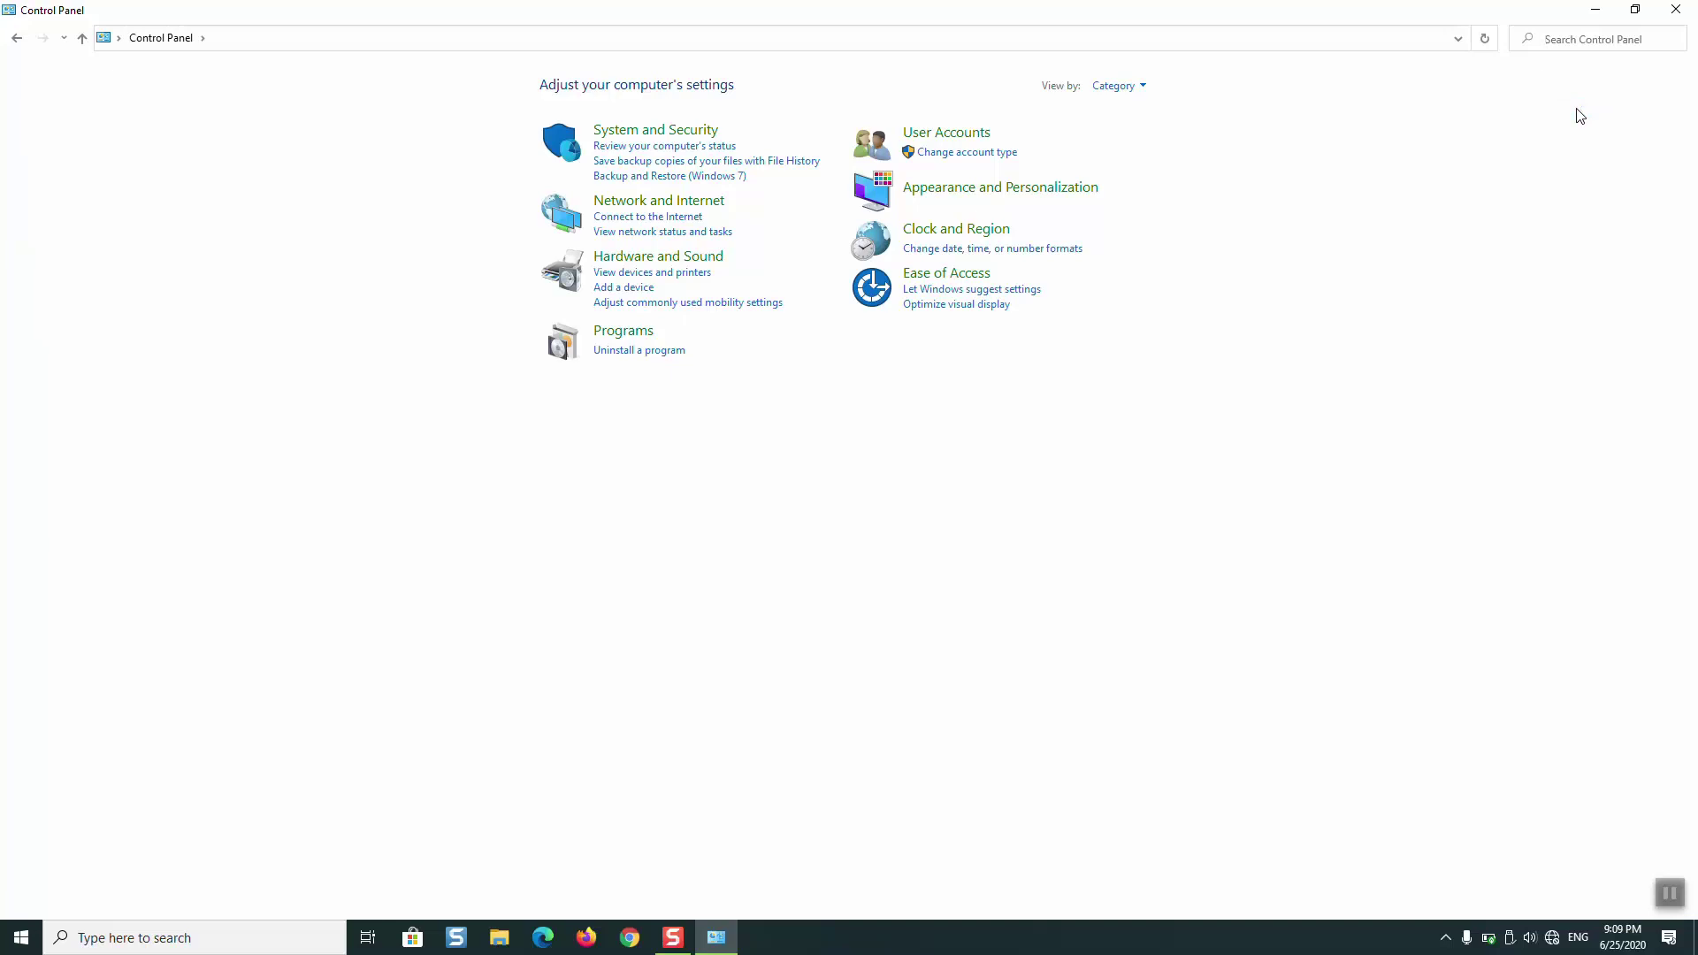
Step: Open Programs and Features, locate Norton 360 Premier Edition, and show its Uninstall/Change option
click(621, 332)
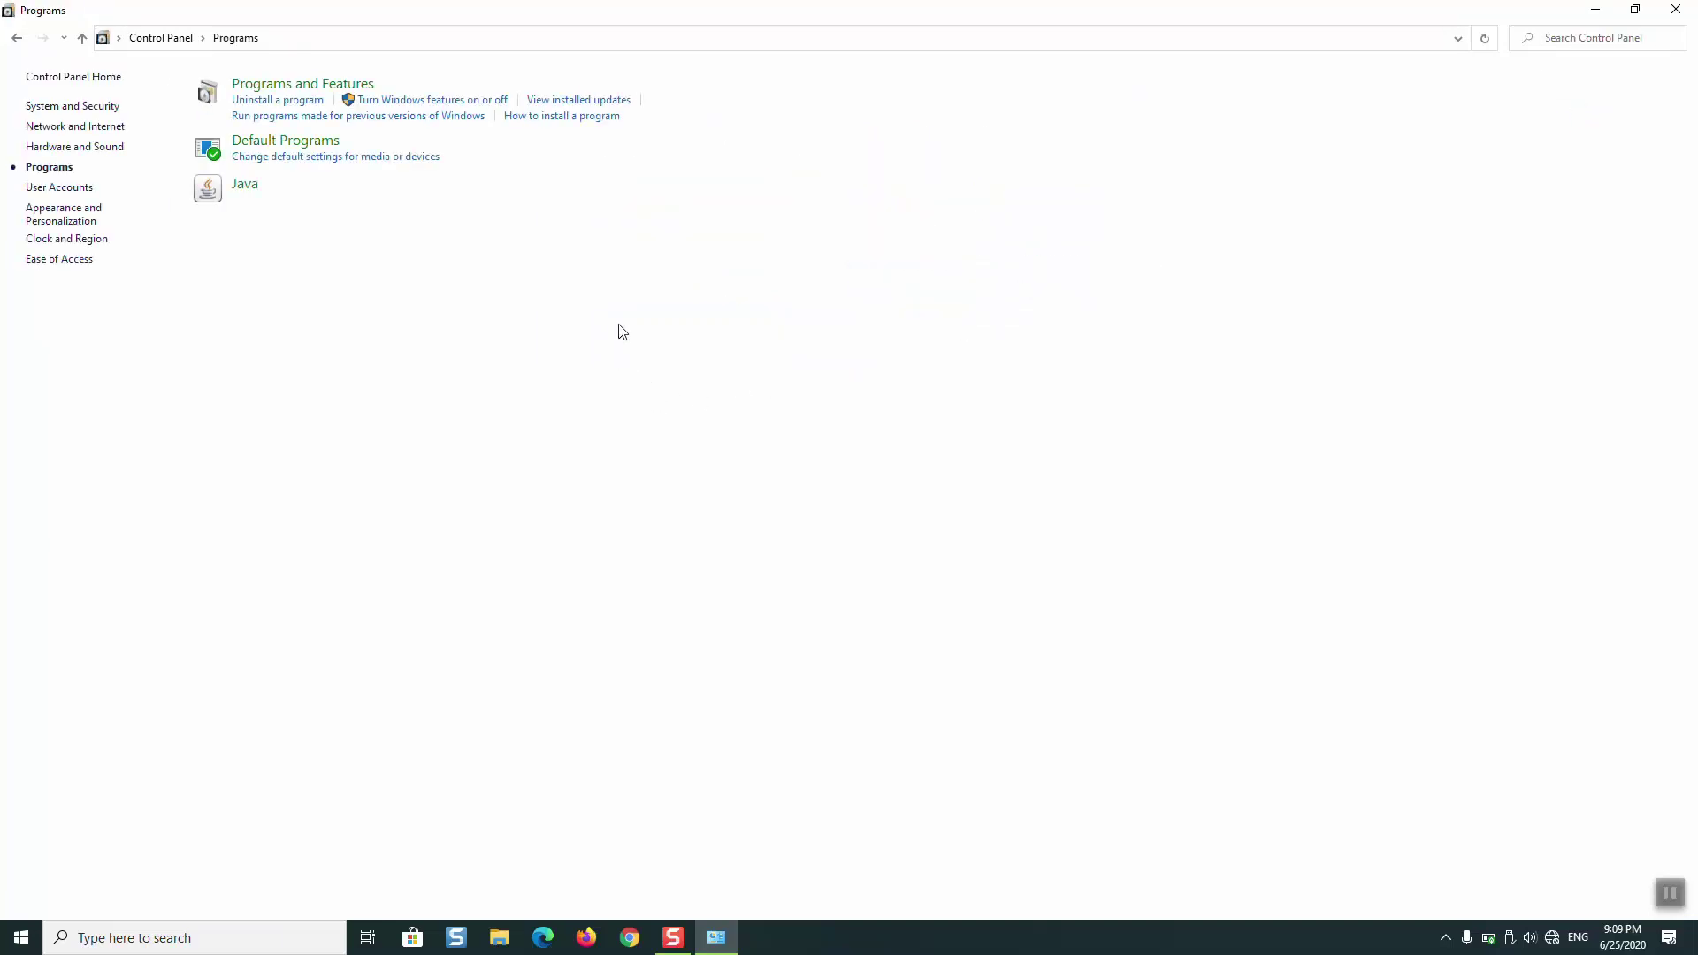
click(292, 101)
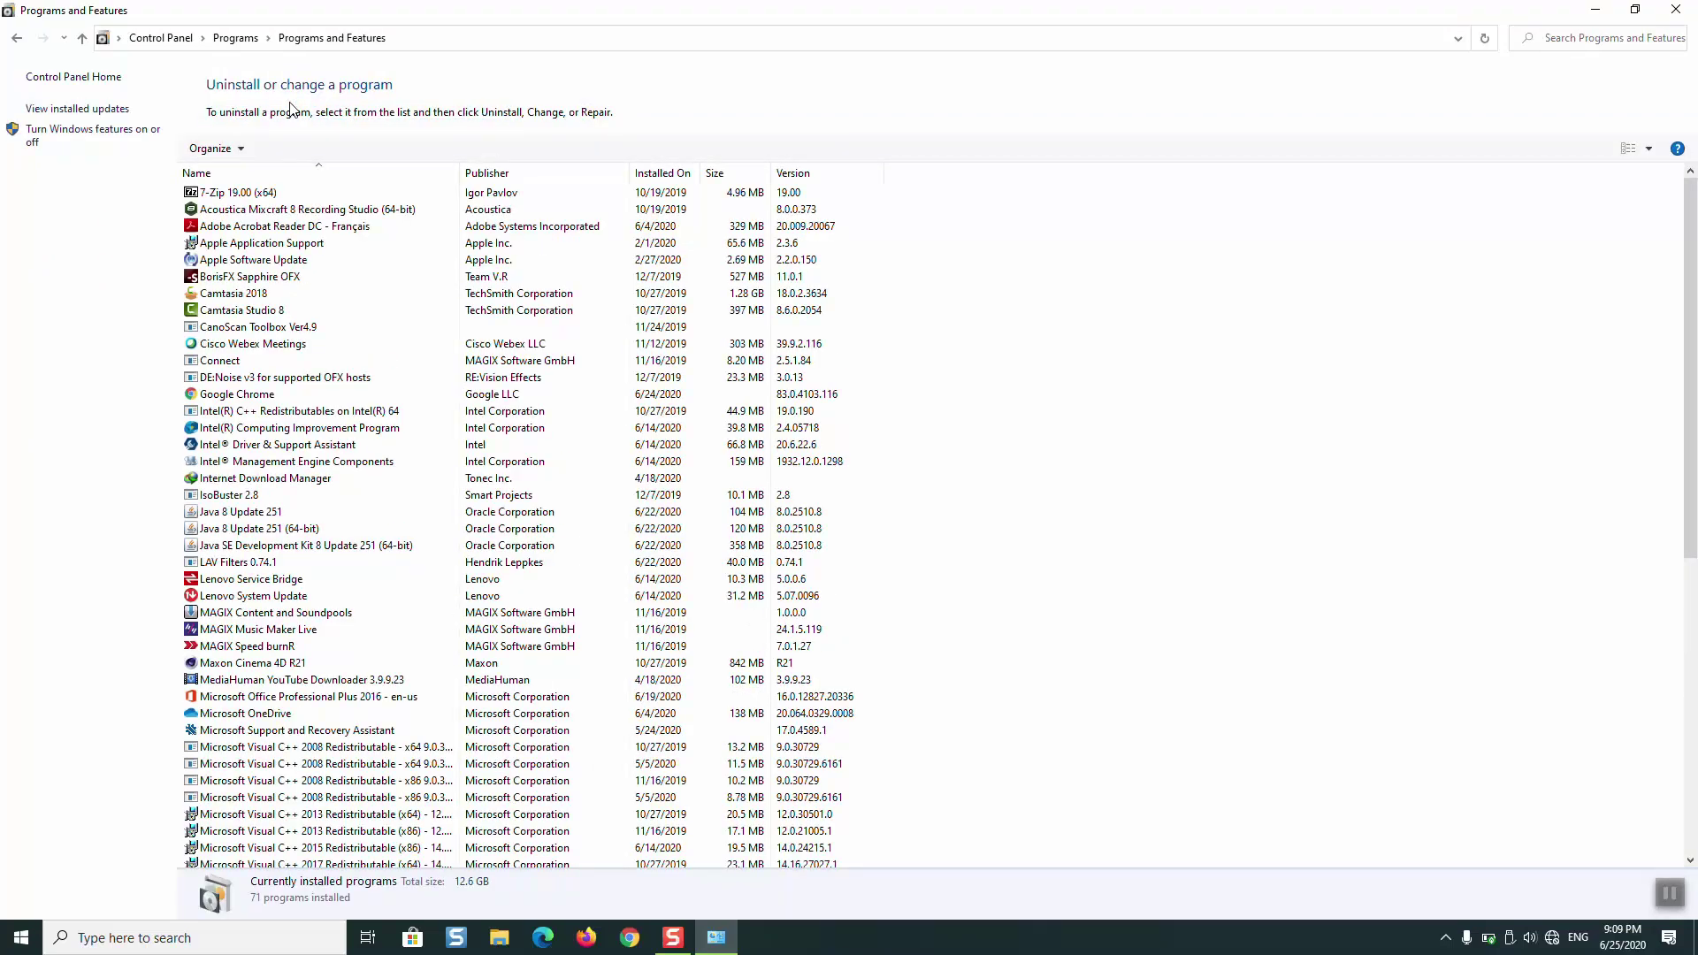
click(340, 347)
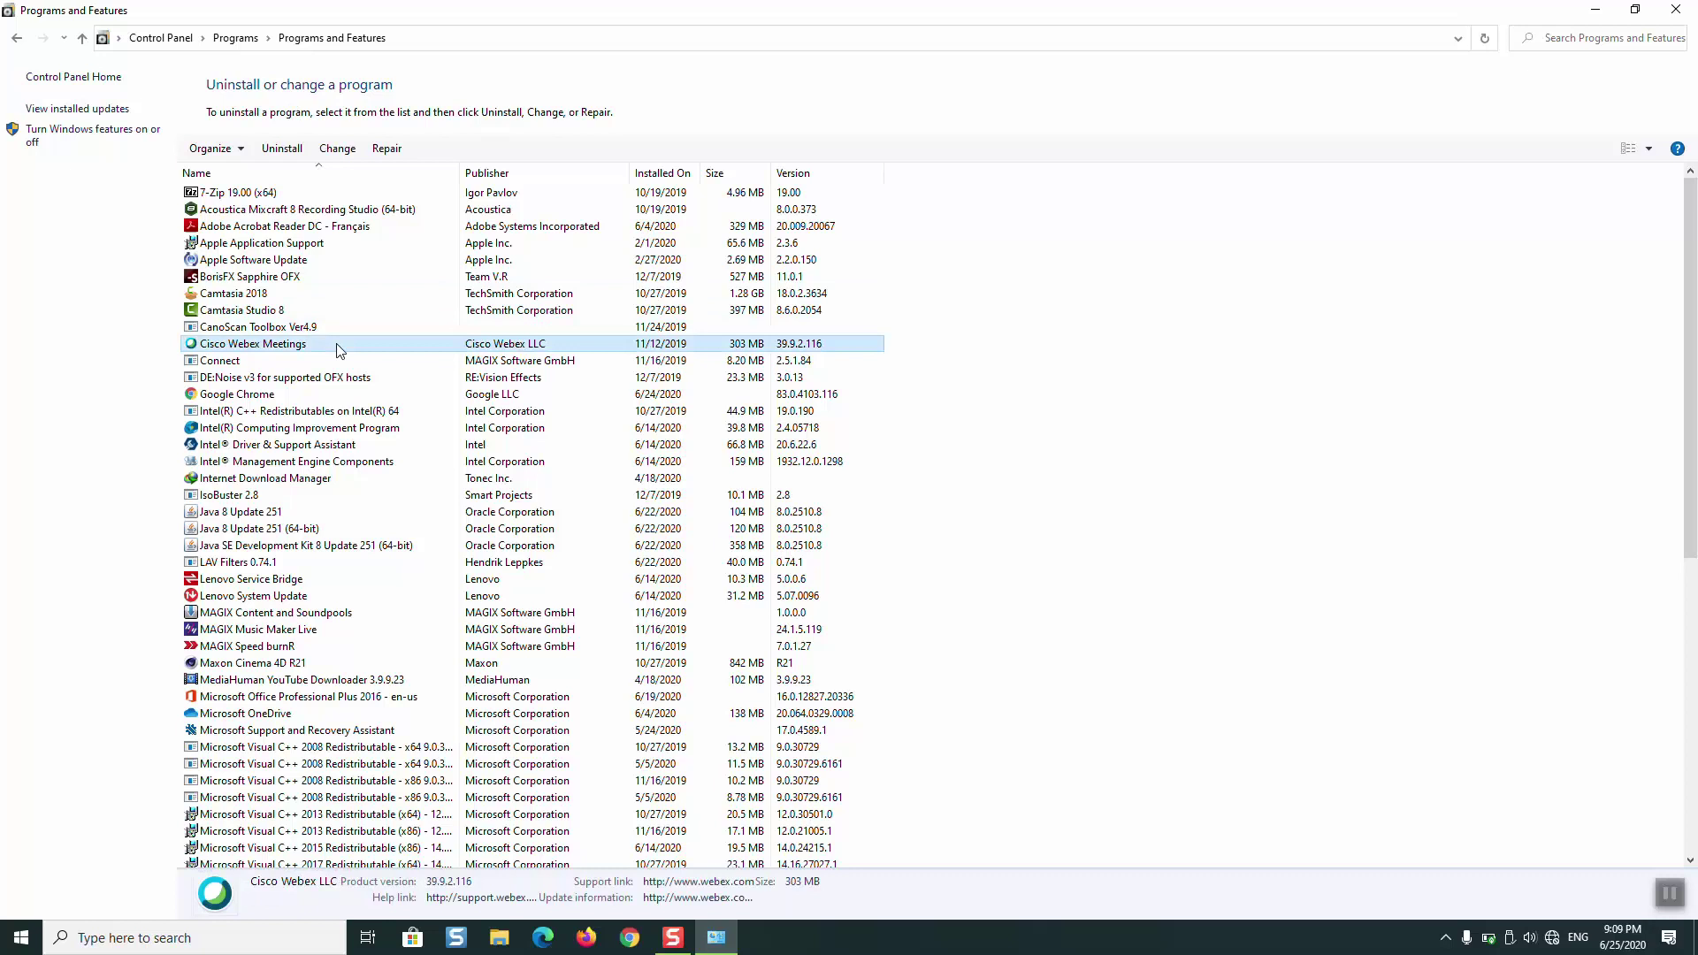
scroll(339, 351, down, 10)
key(n)
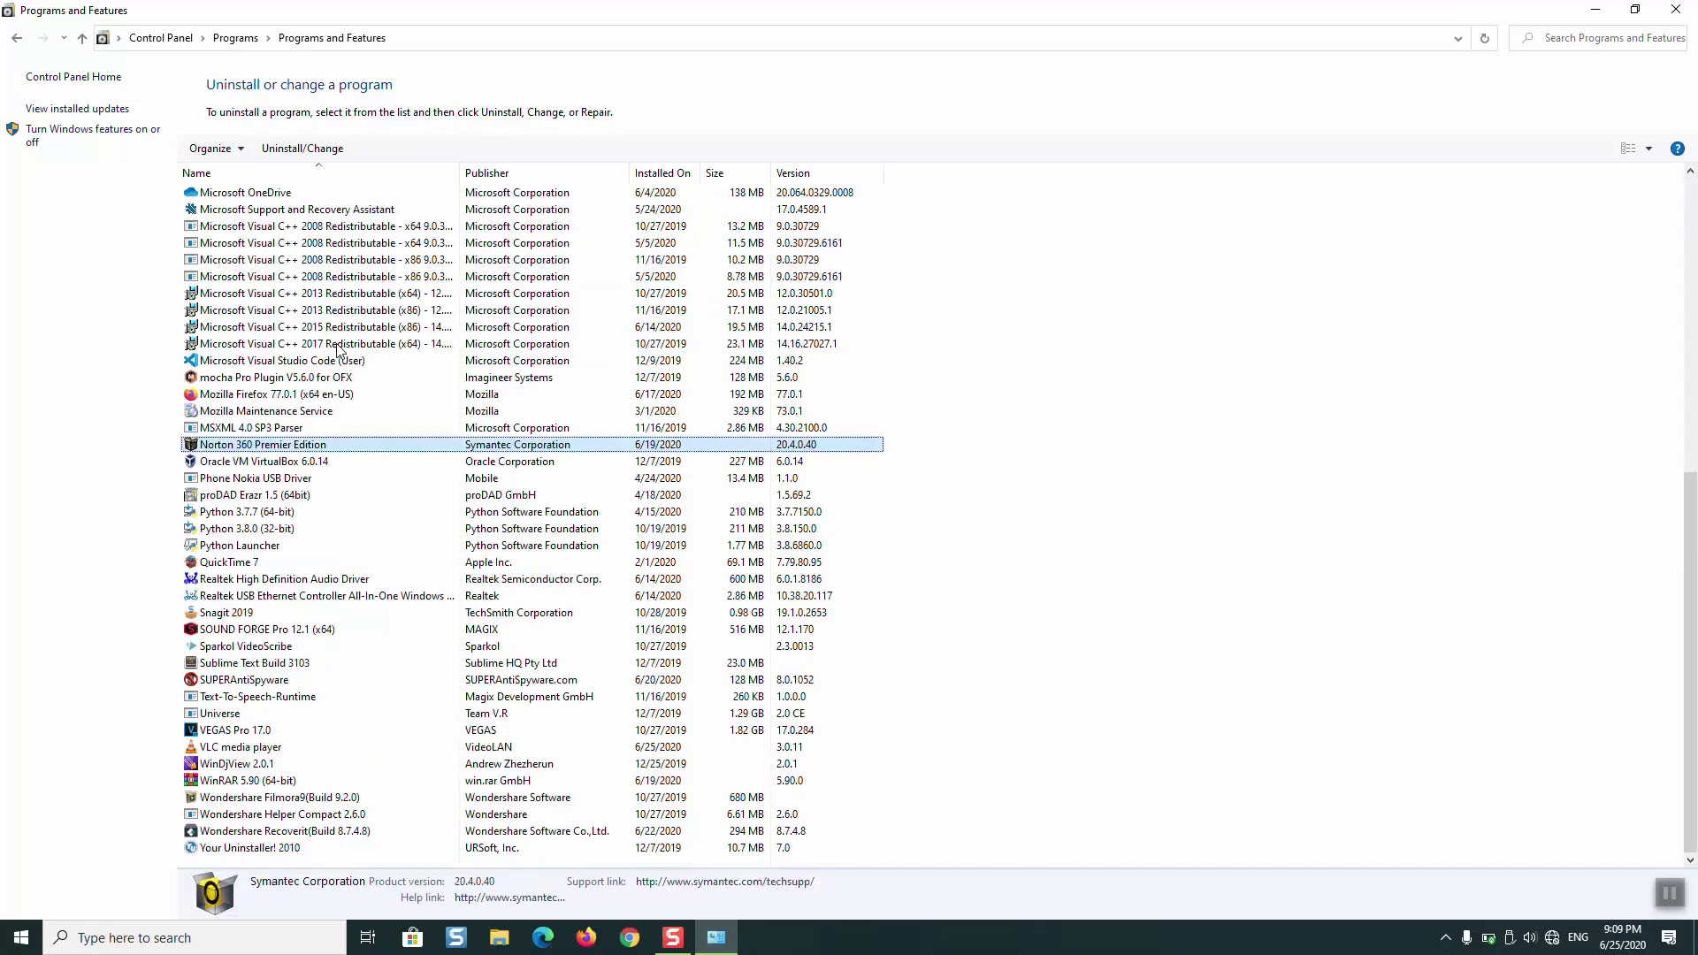
right_click(298, 449)
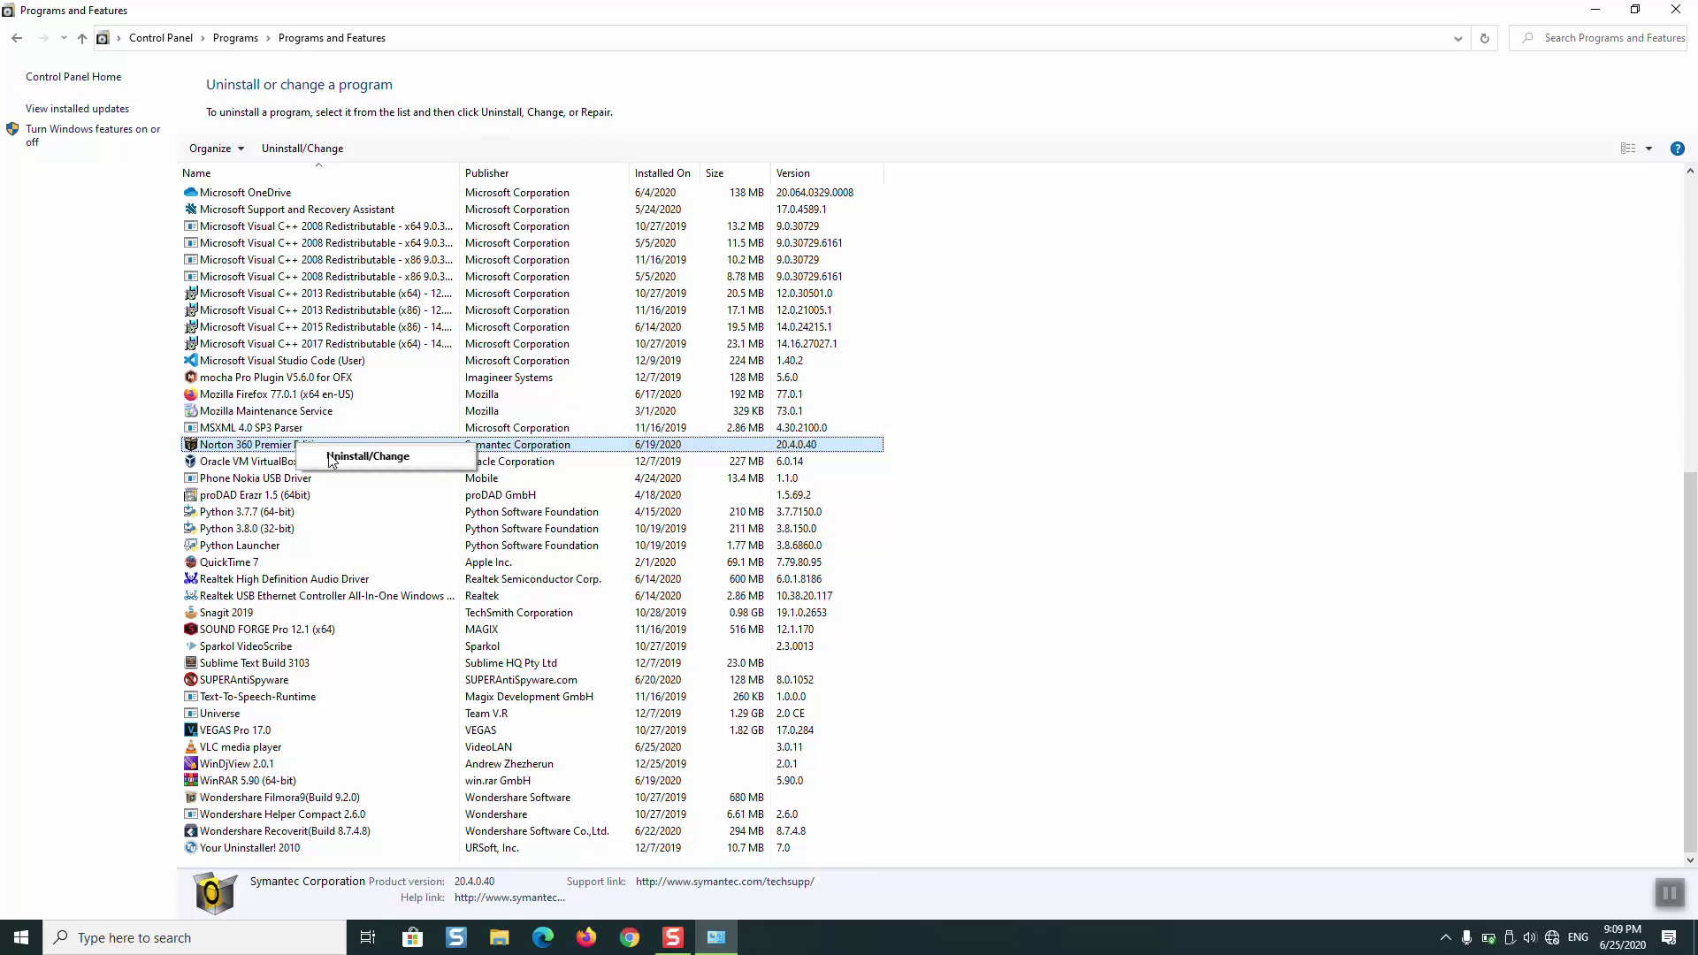
Step: Start Norton's uninstall, cancel at the uninstall preference screen, and close Programs and Features
click(330, 456)
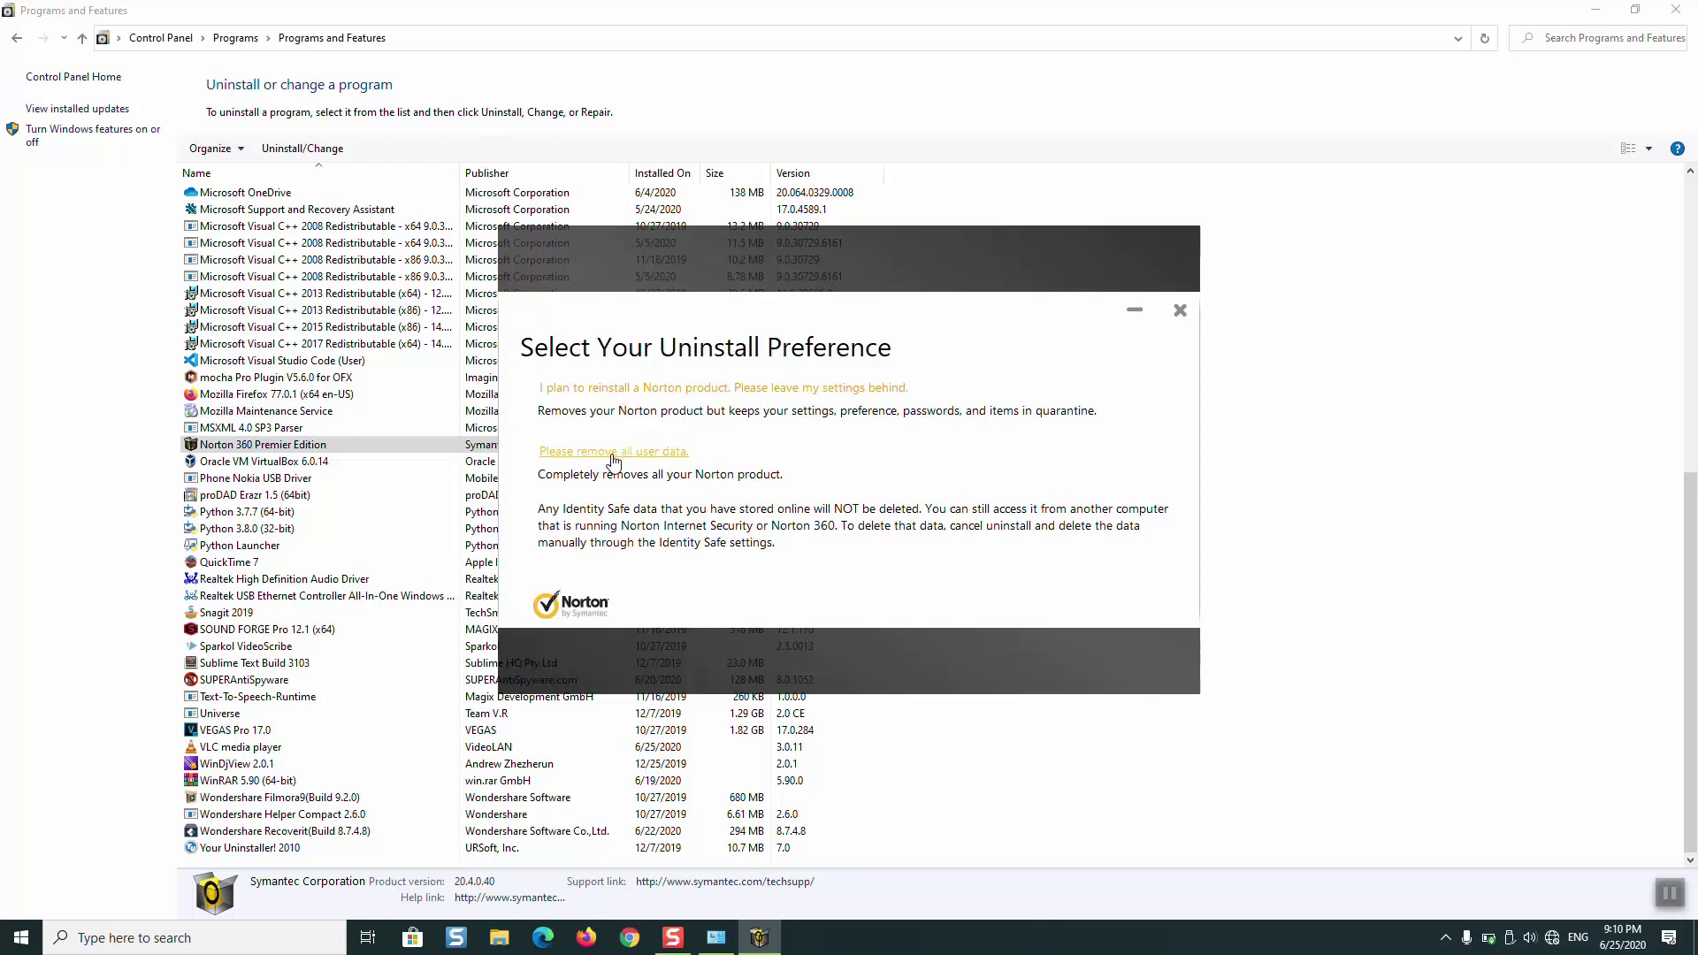
click(1180, 311)
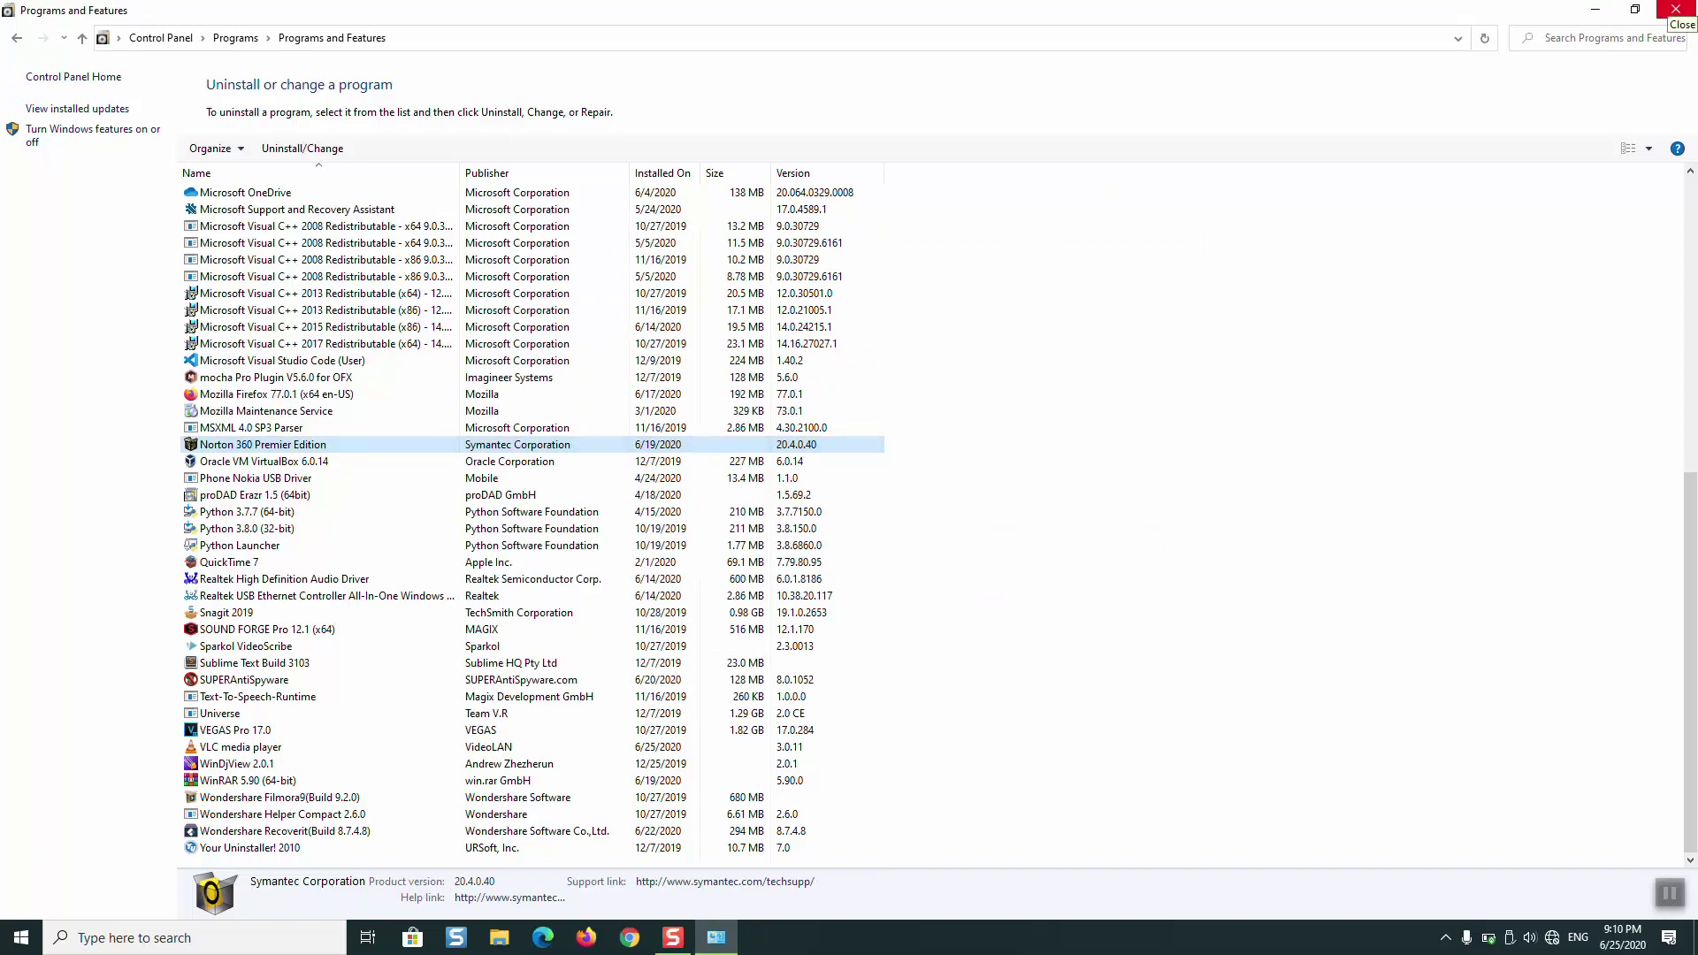
click(1676, 9)
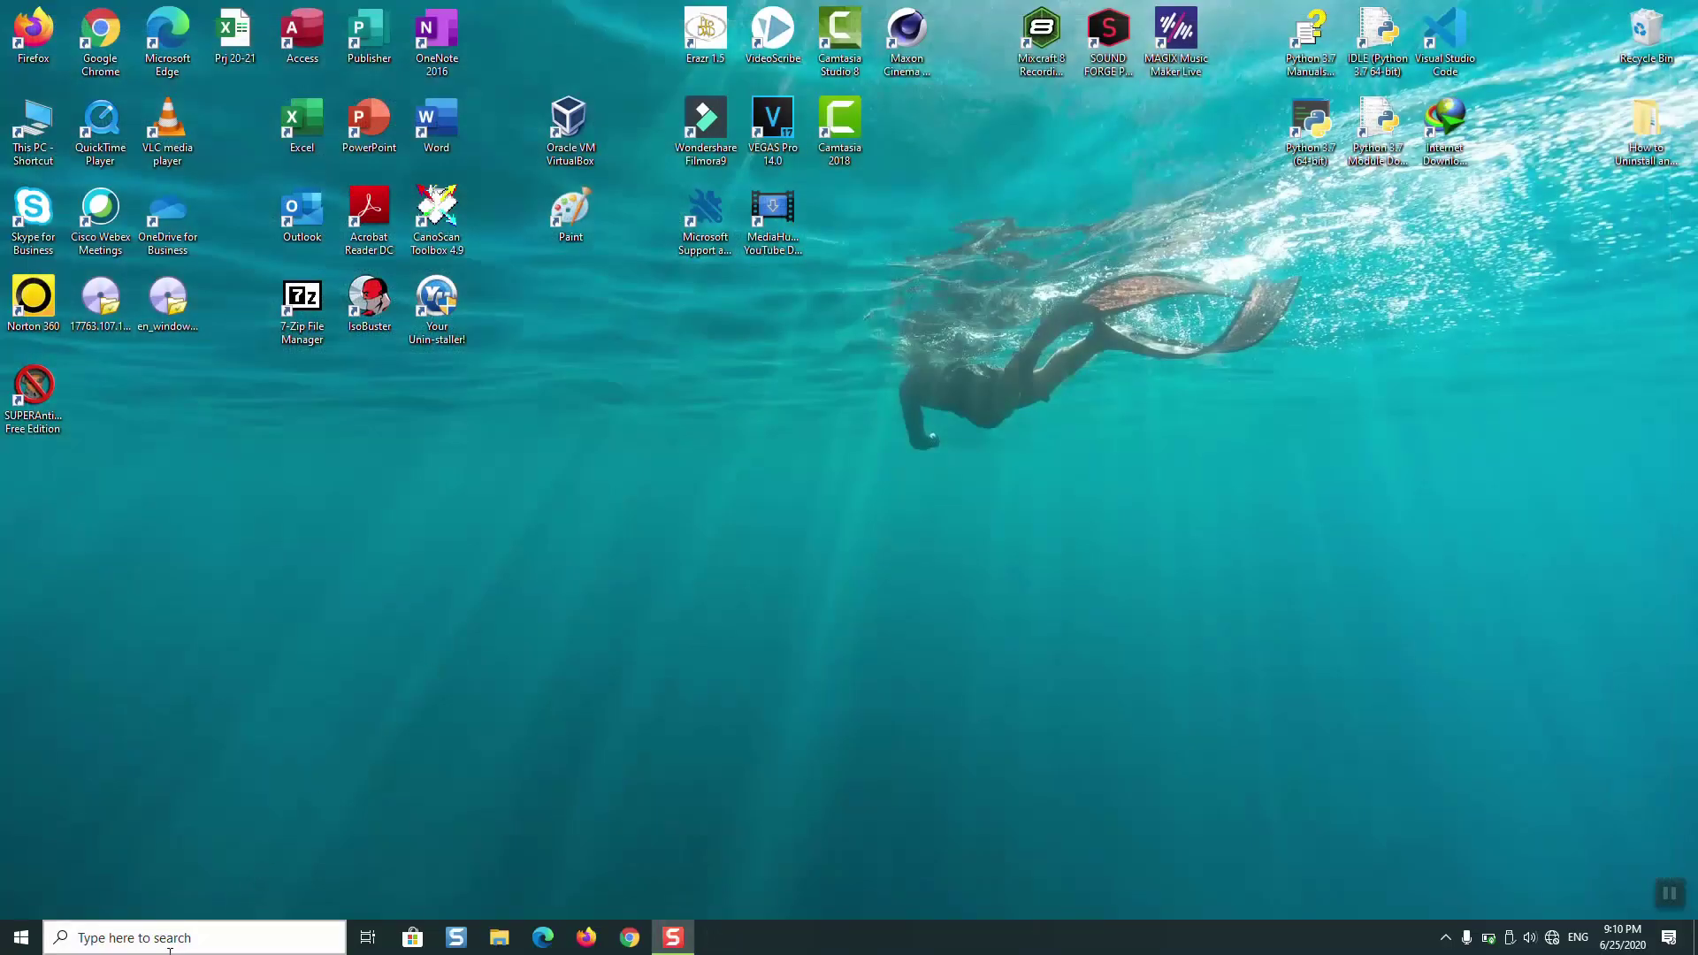
Step: Open Windows Settings from the Start menu and bring its home page to the front
click(235, 937)
key(super)
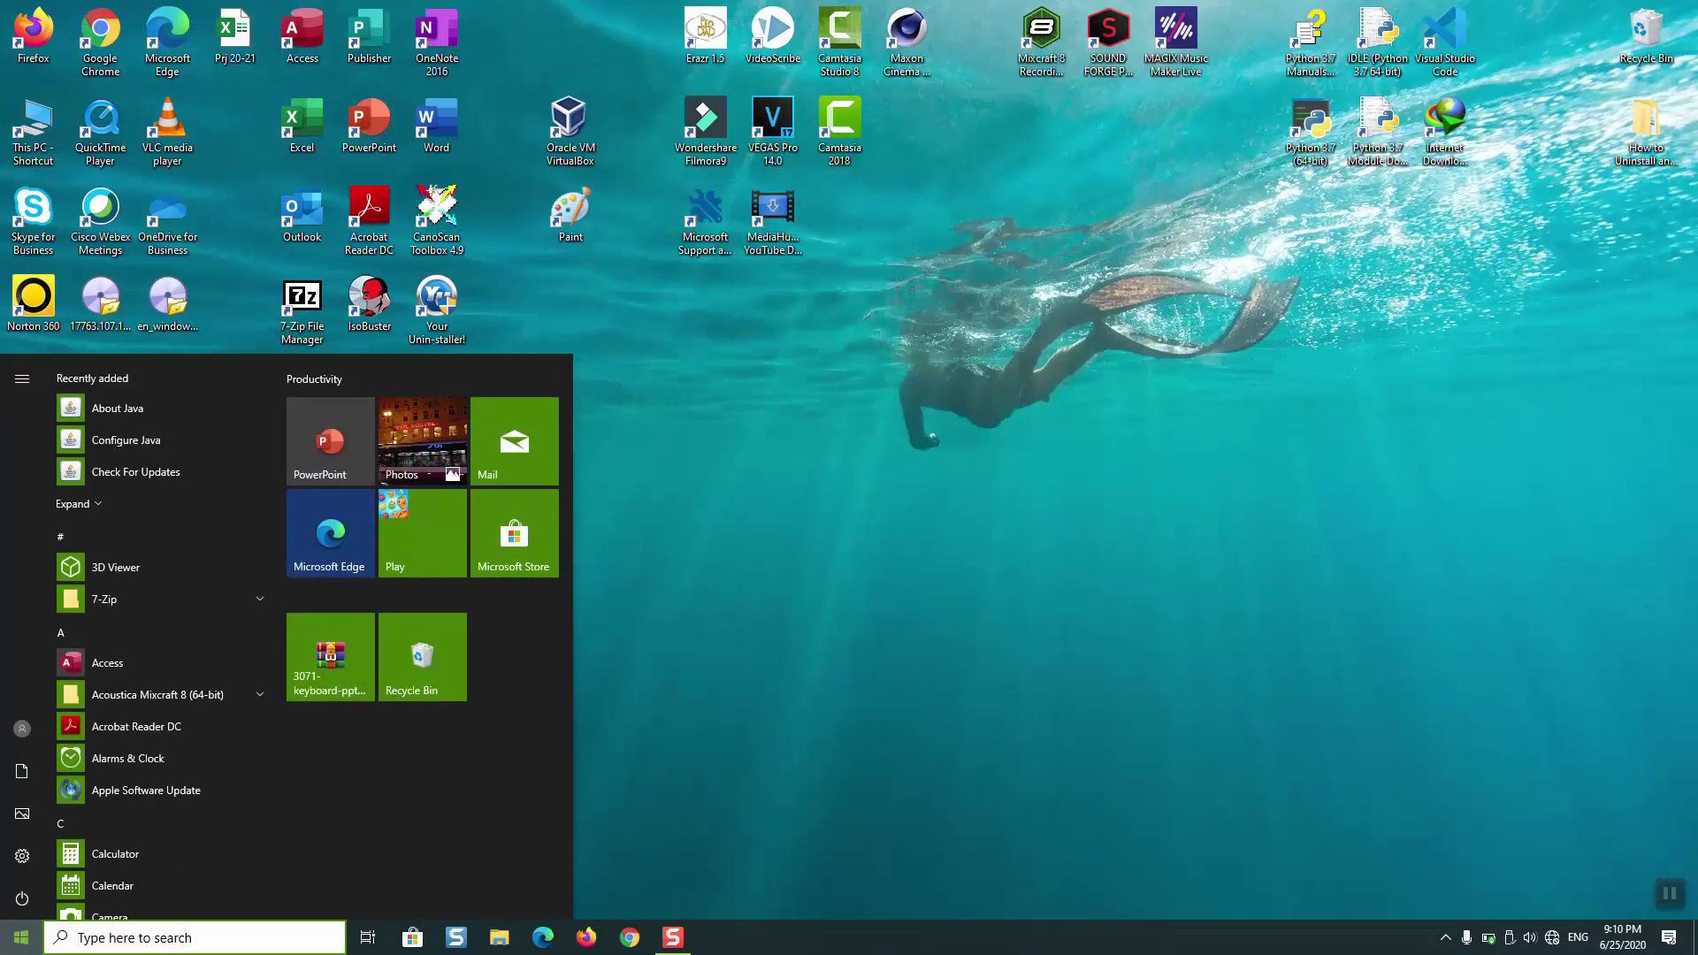
mouse_move(25, 873)
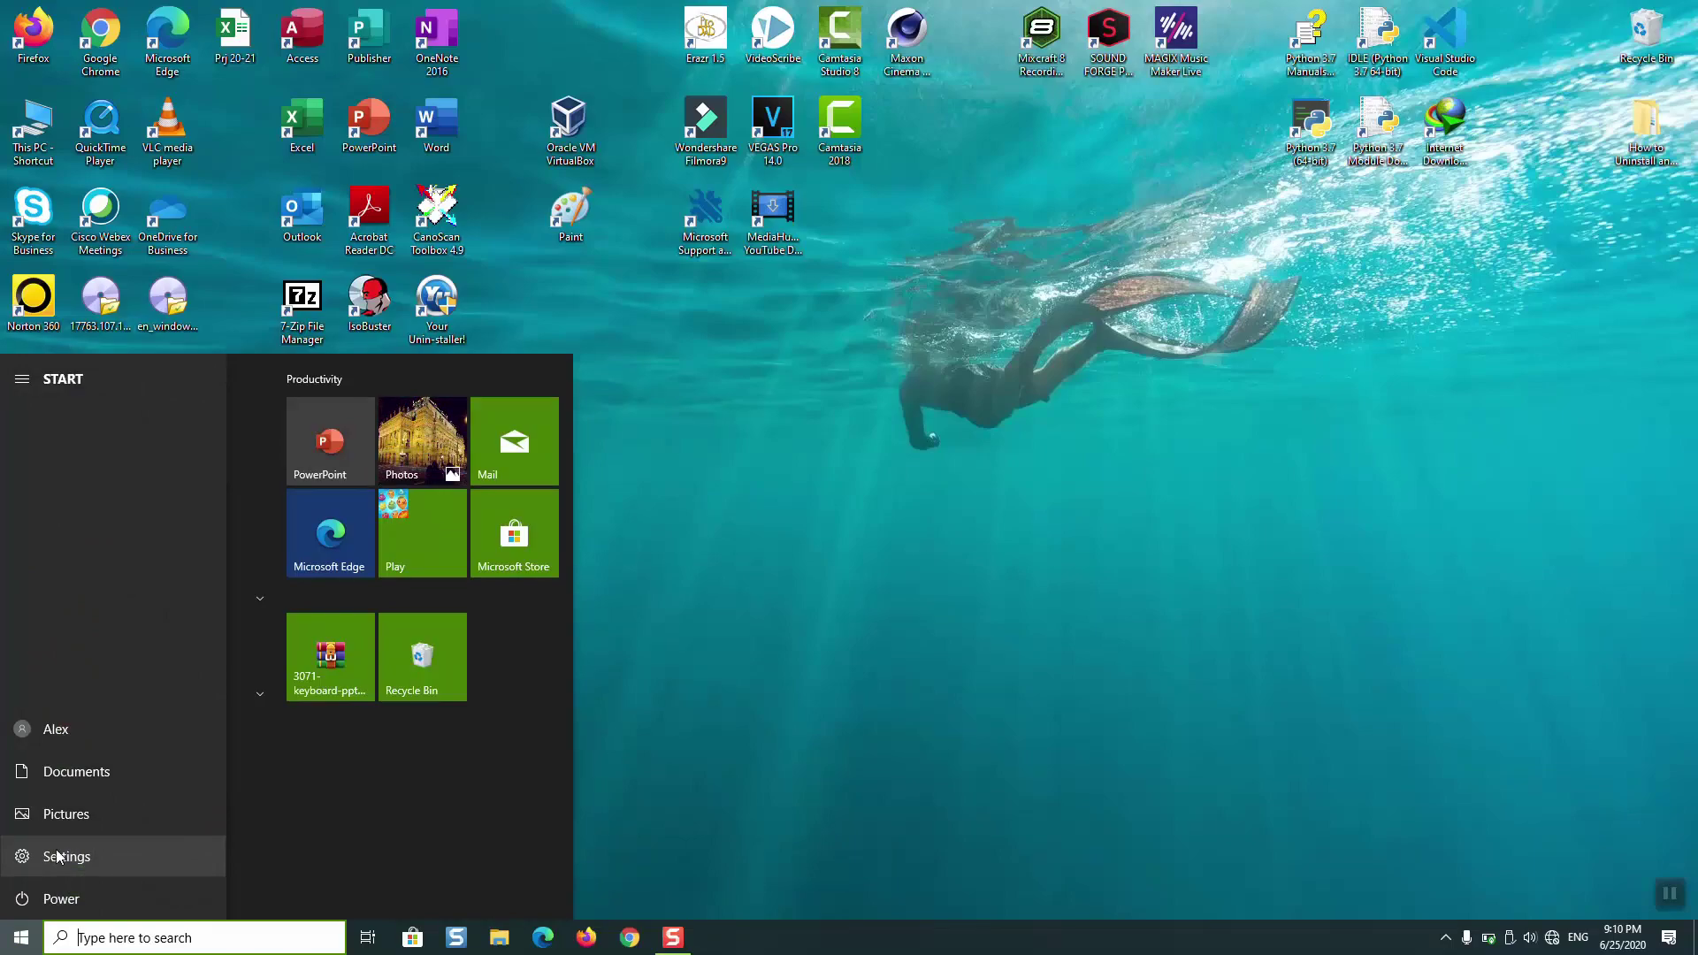
click(56, 854)
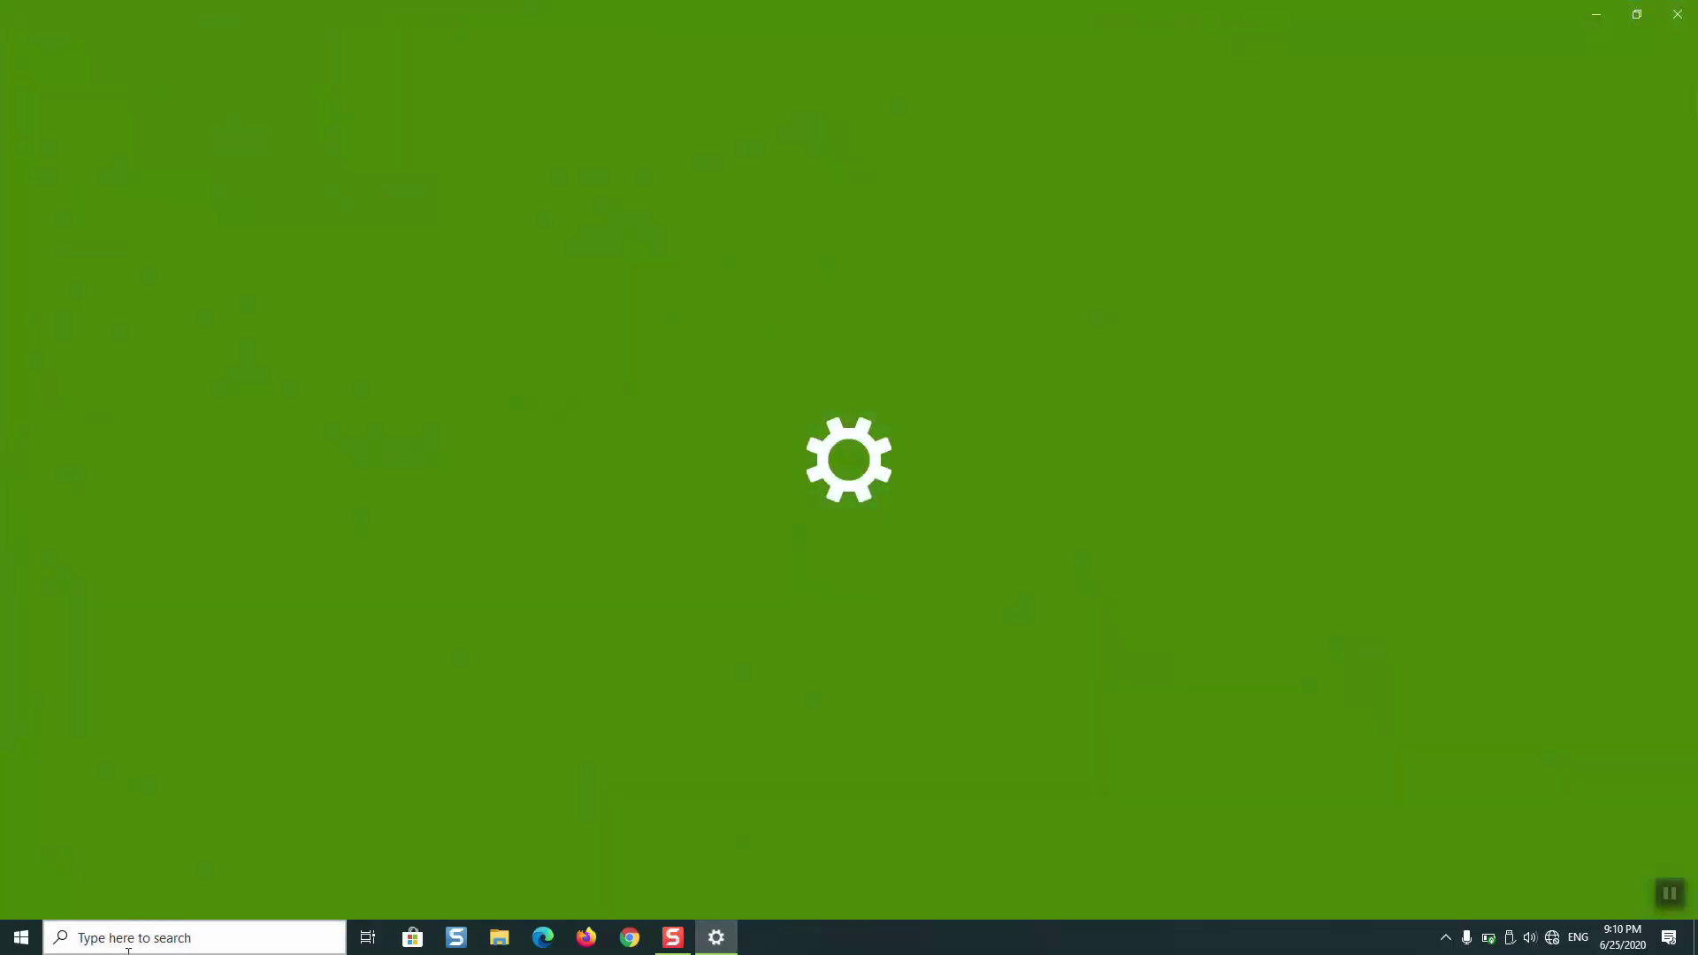
key(super)
text(sett)
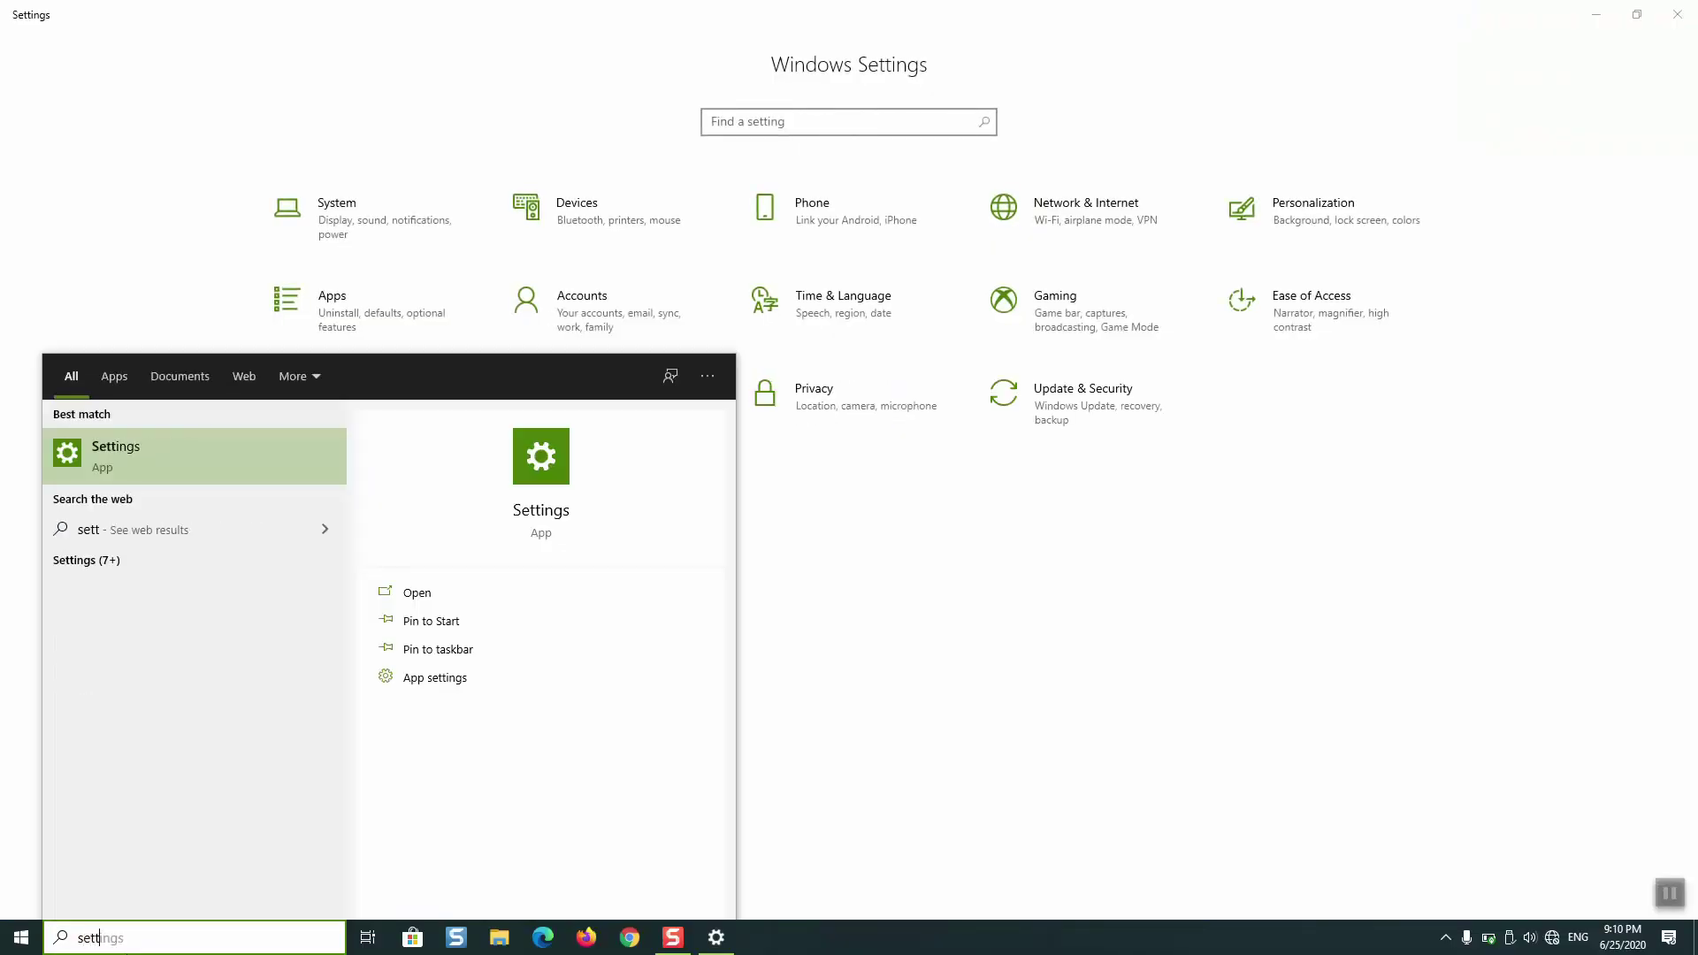
click(511, 498)
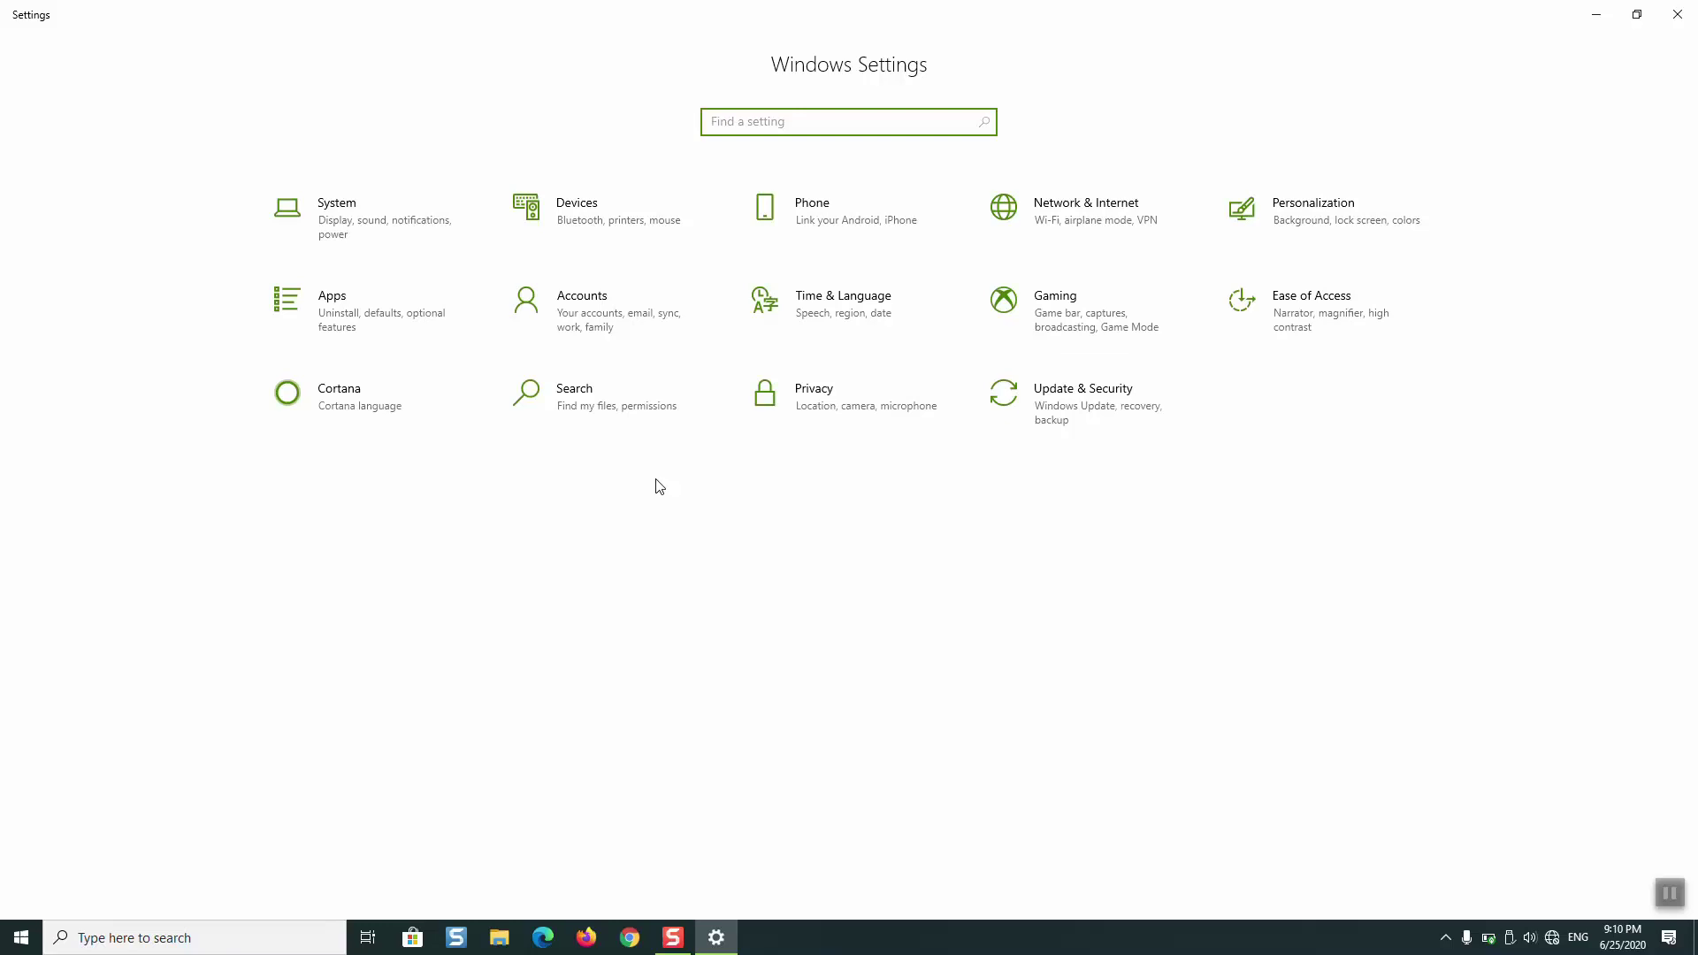
Step: In Apps & features, filter by 'norton', select Norton 360 Premier Edition, and choose Uninstall
click(345, 316)
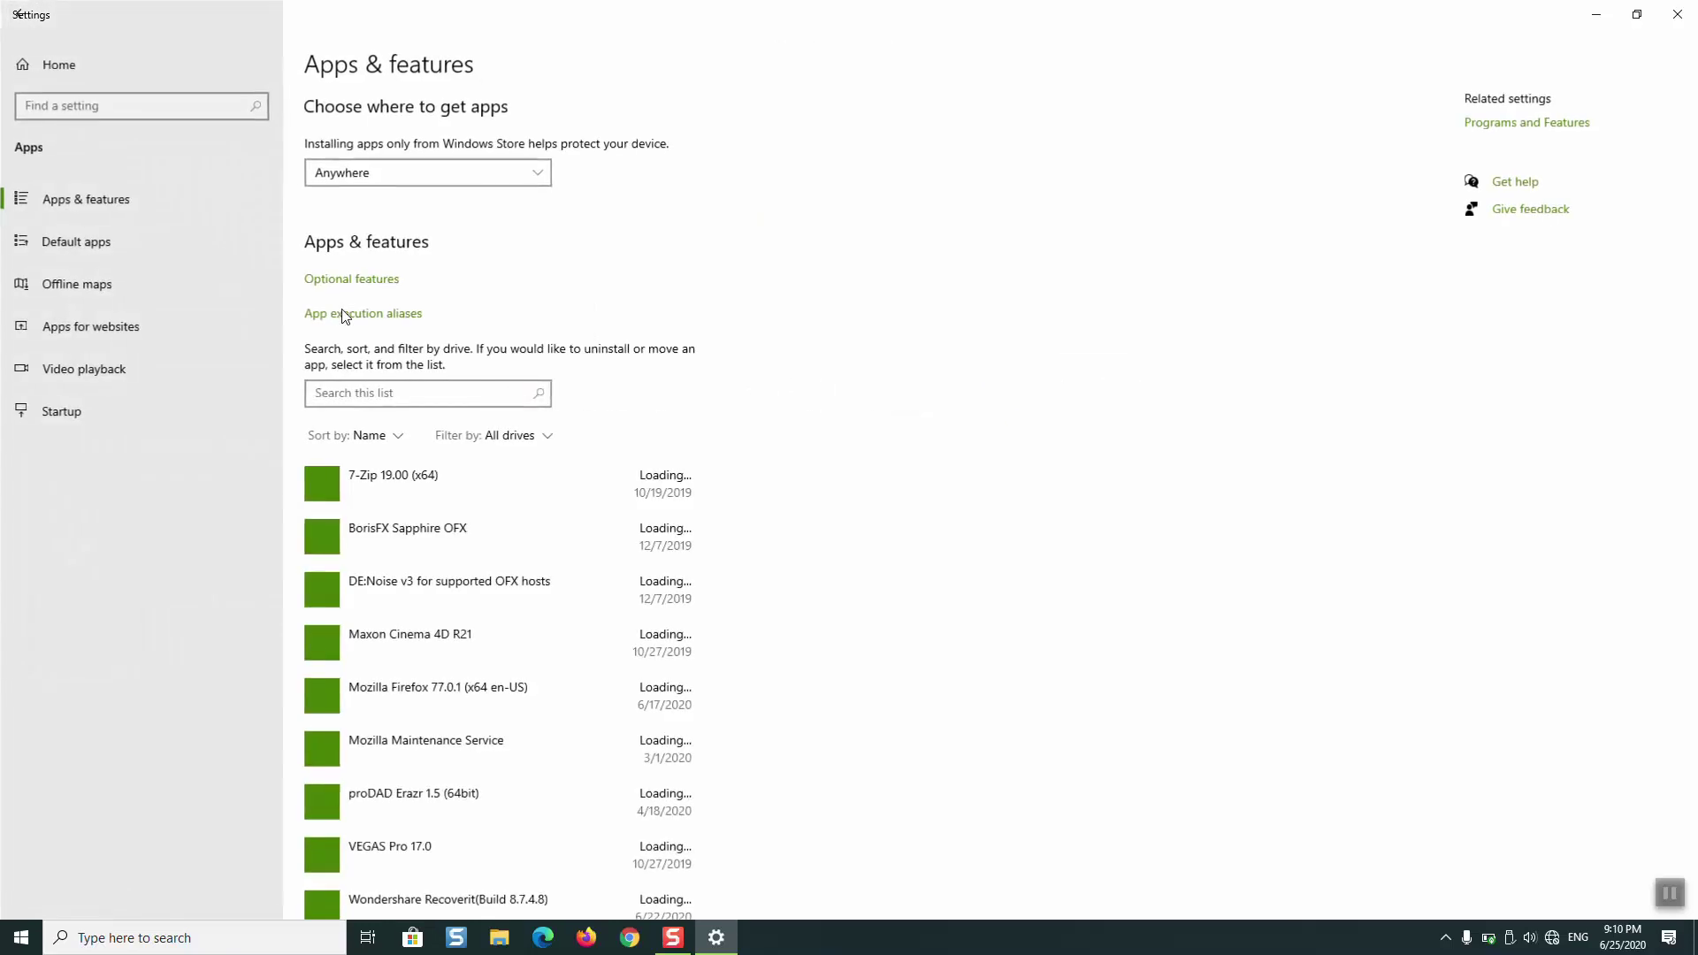
click(394, 390)
text(nort)
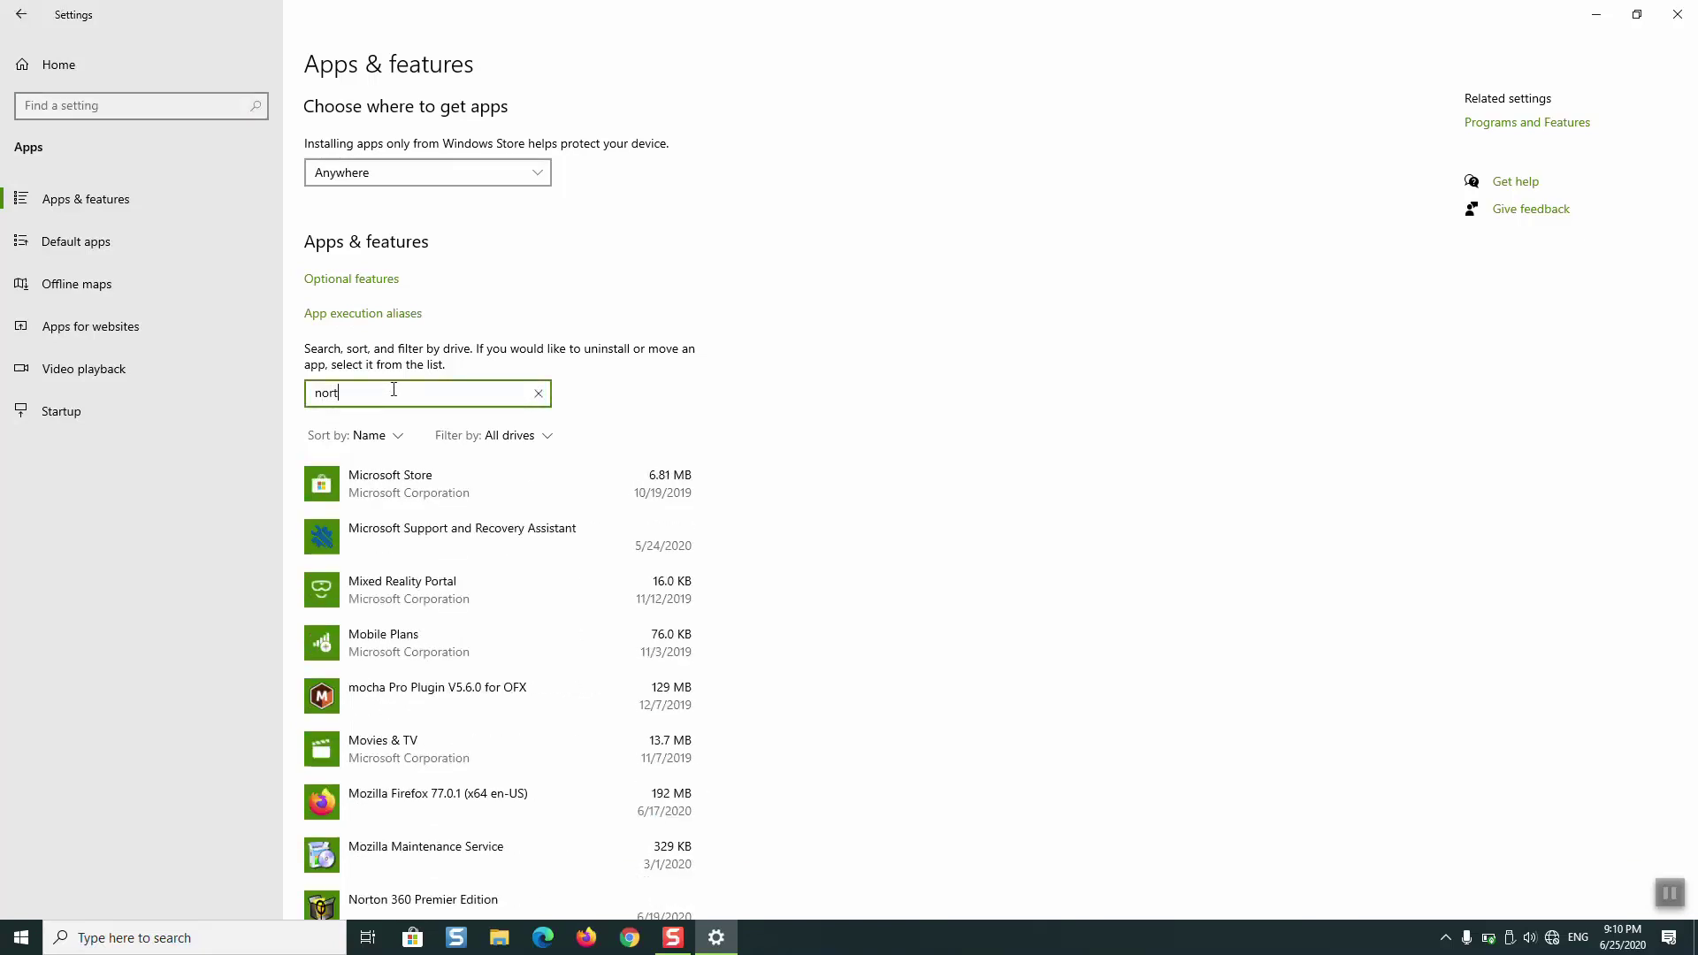
text(on)
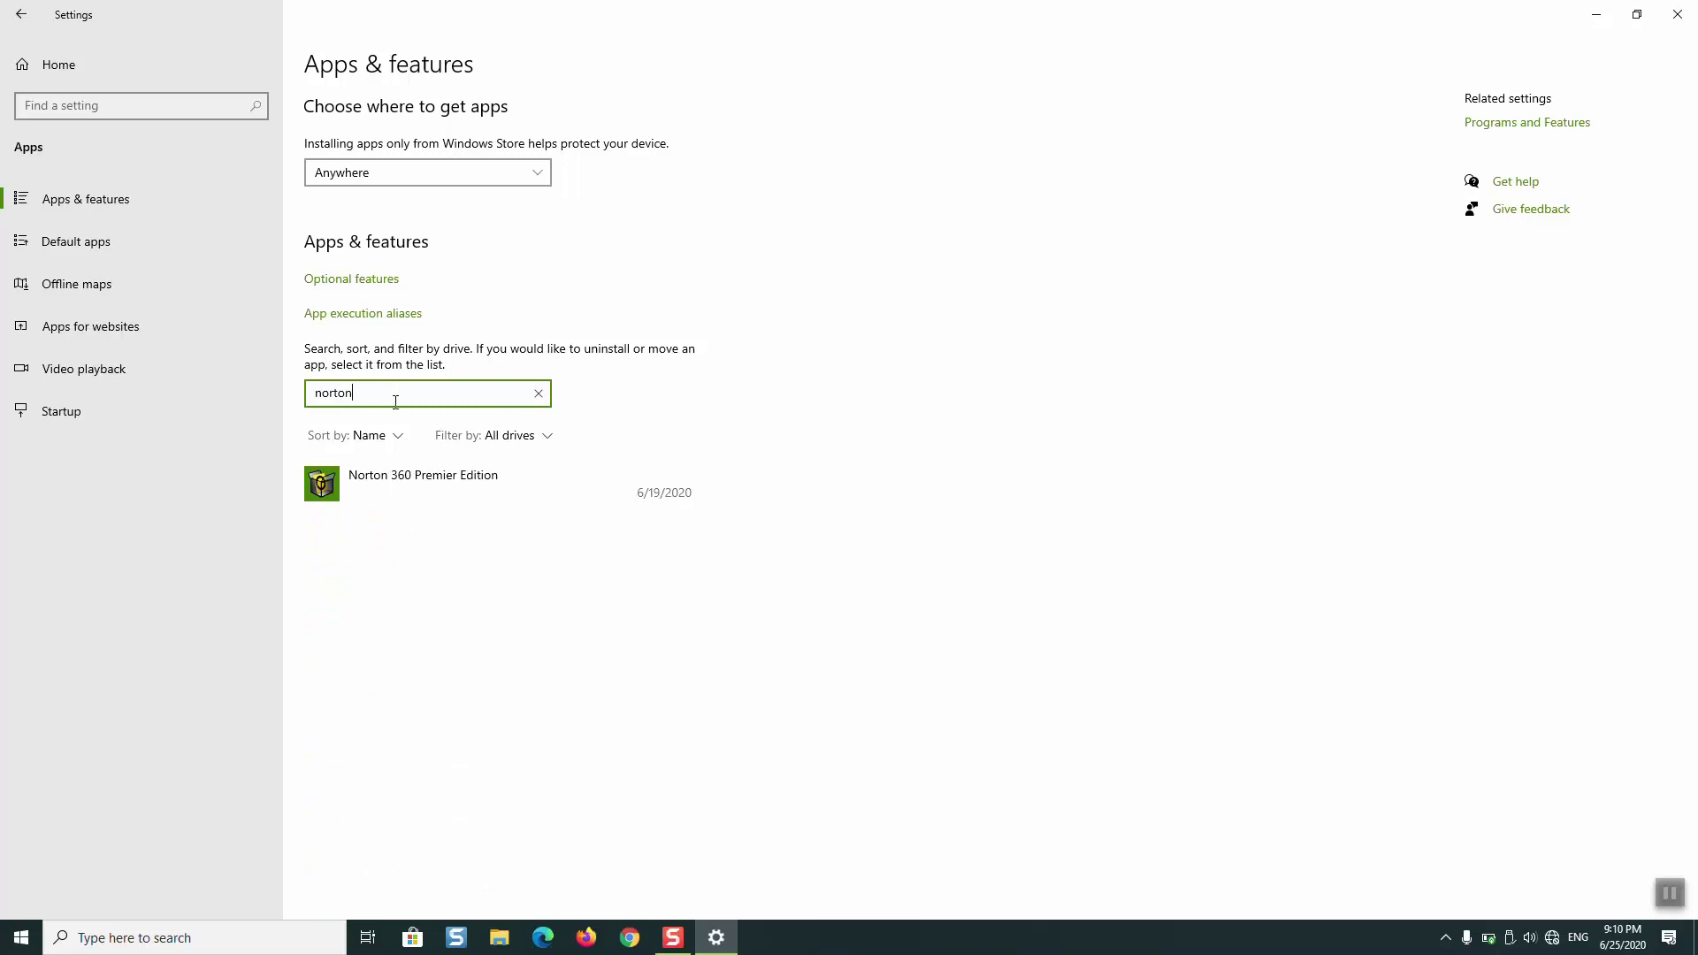
click(405, 478)
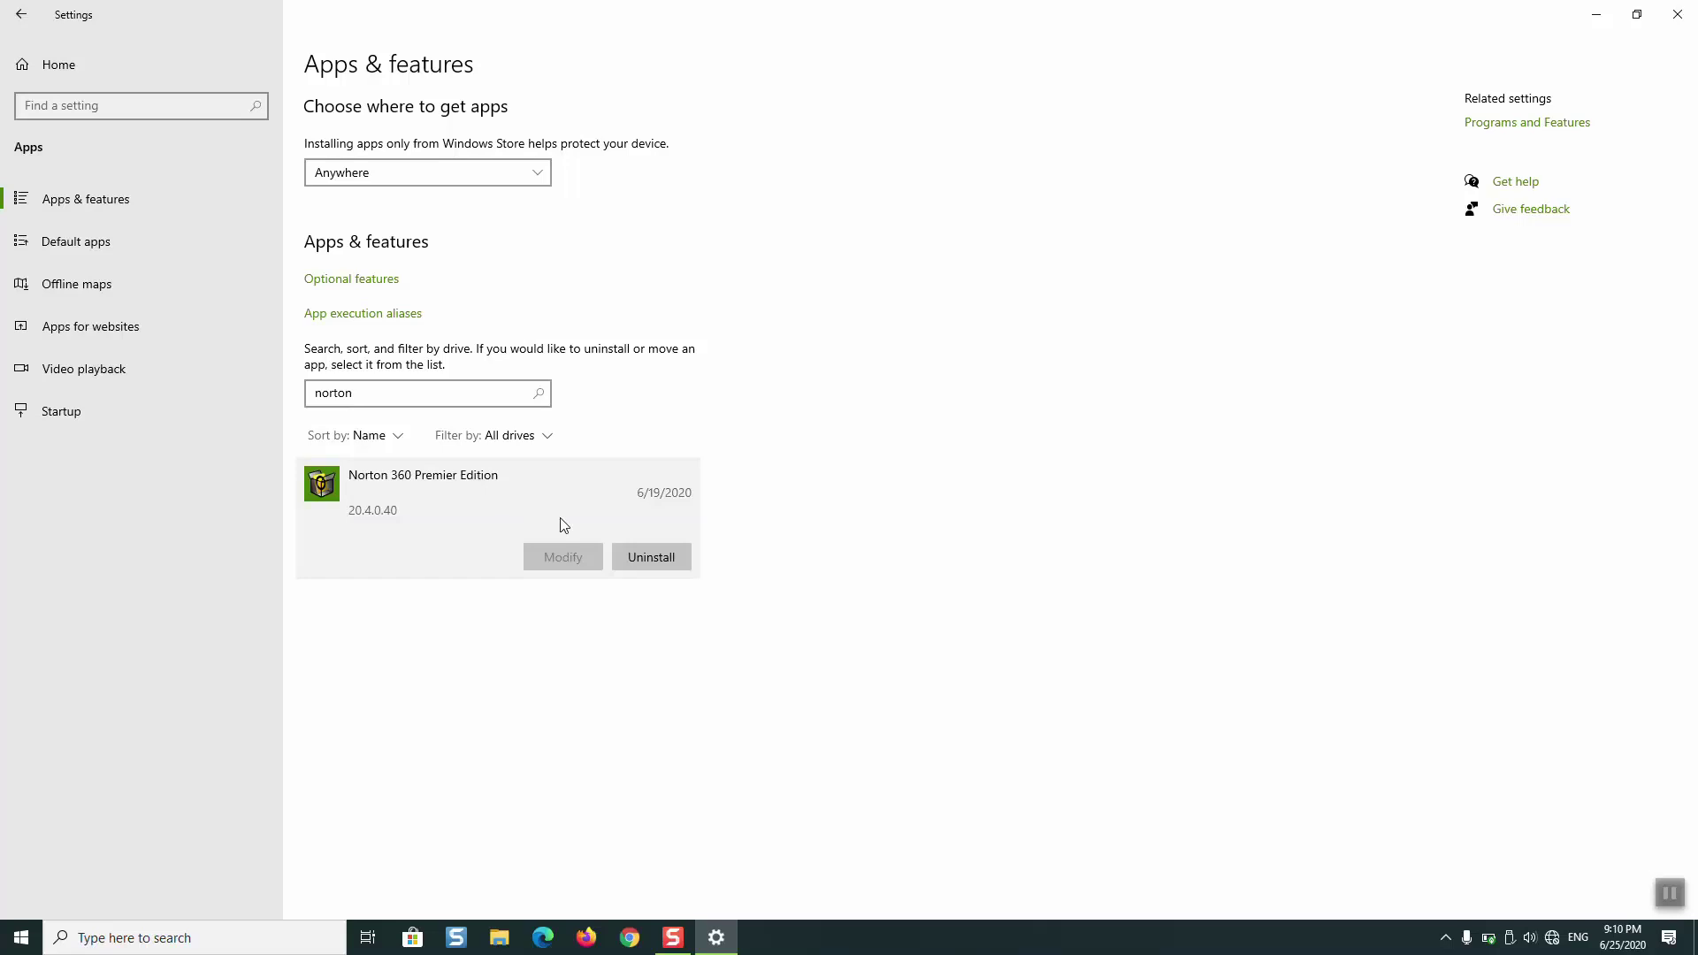
click(665, 557)
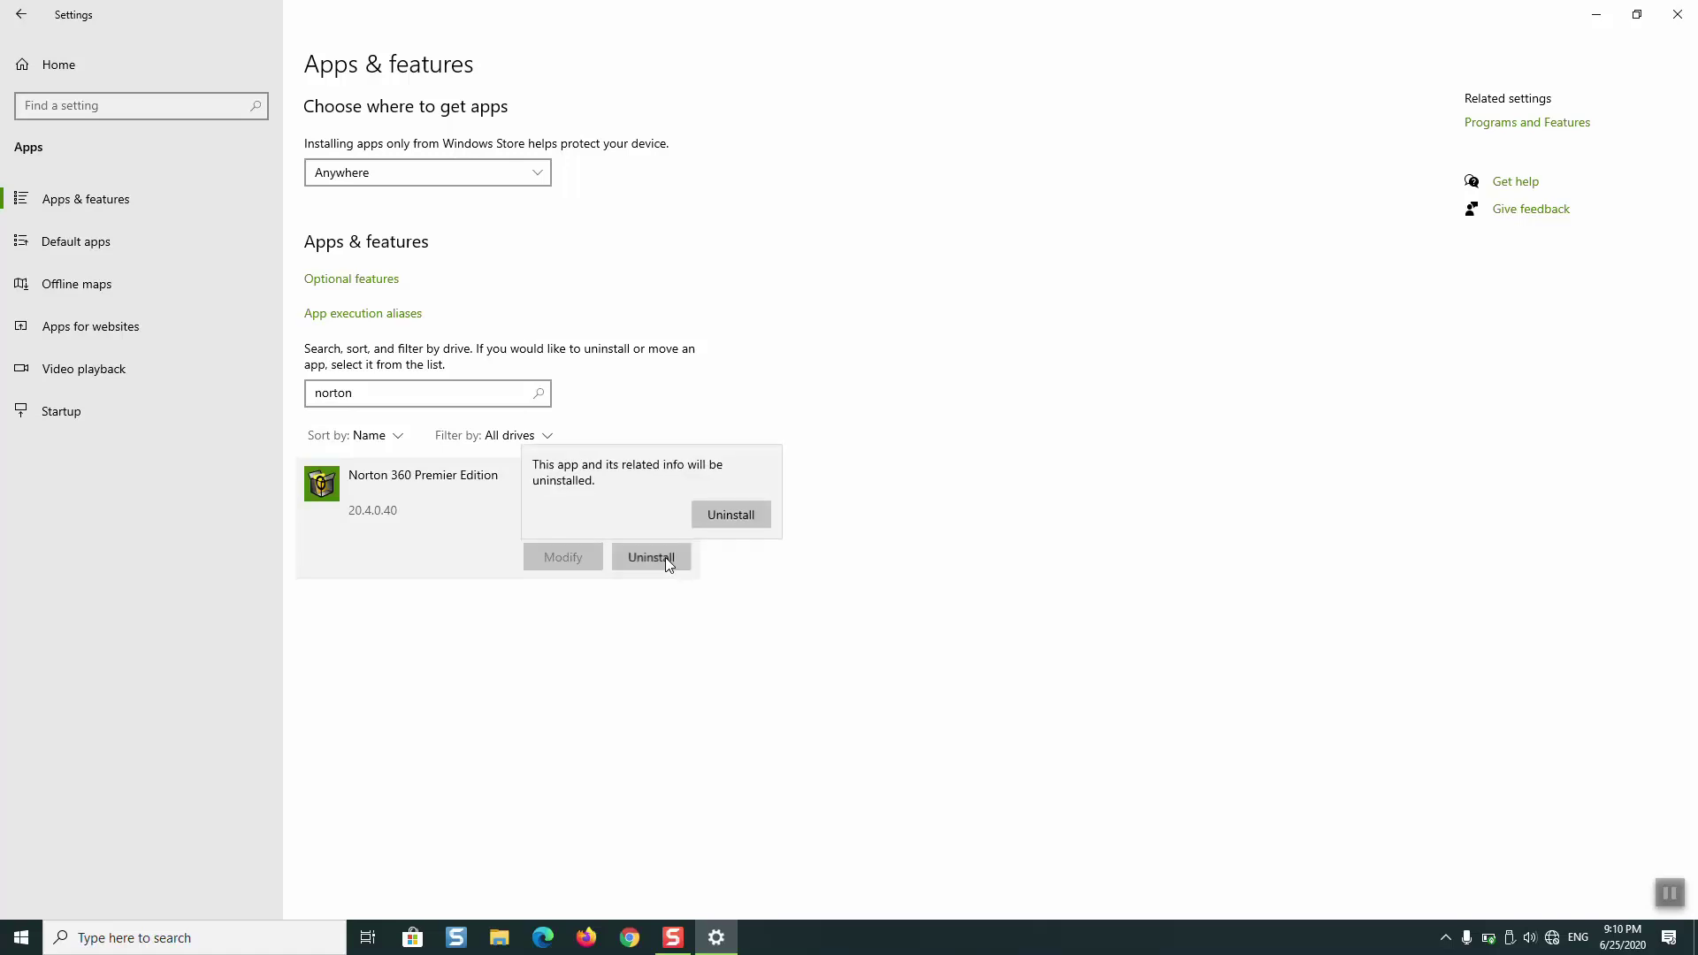
Step: Confirm the uninstall, choose 'Please remove all user data', and proceed until Norton reports Uninstalled
click(718, 516)
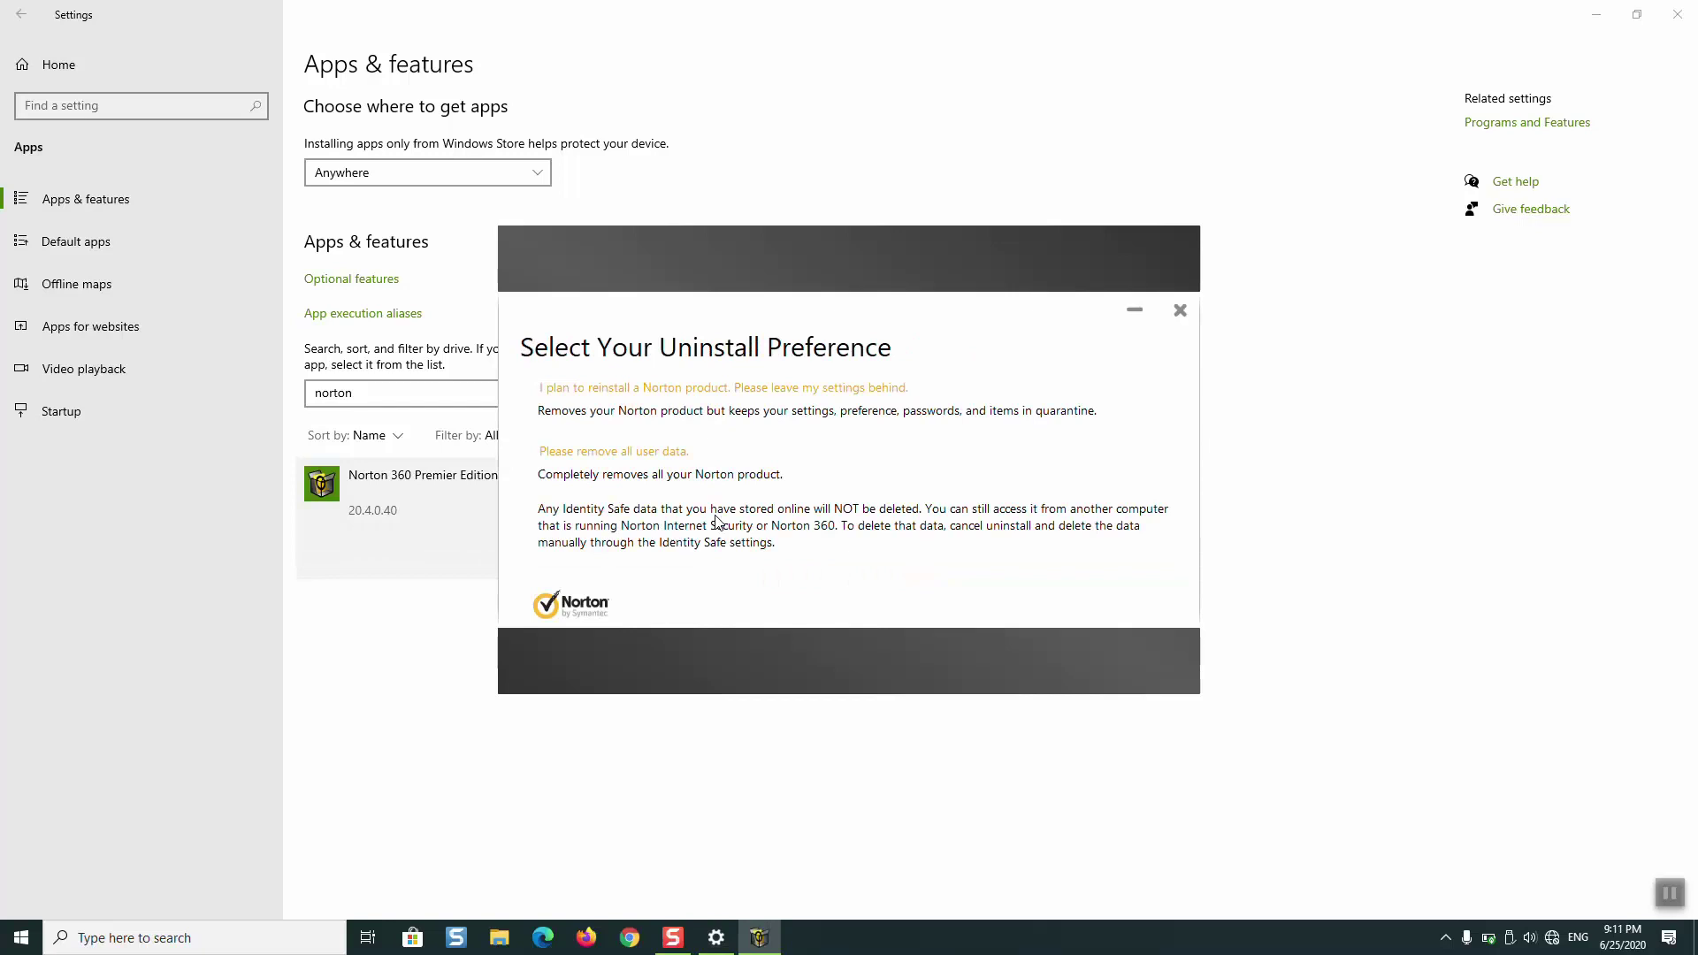
click(657, 451)
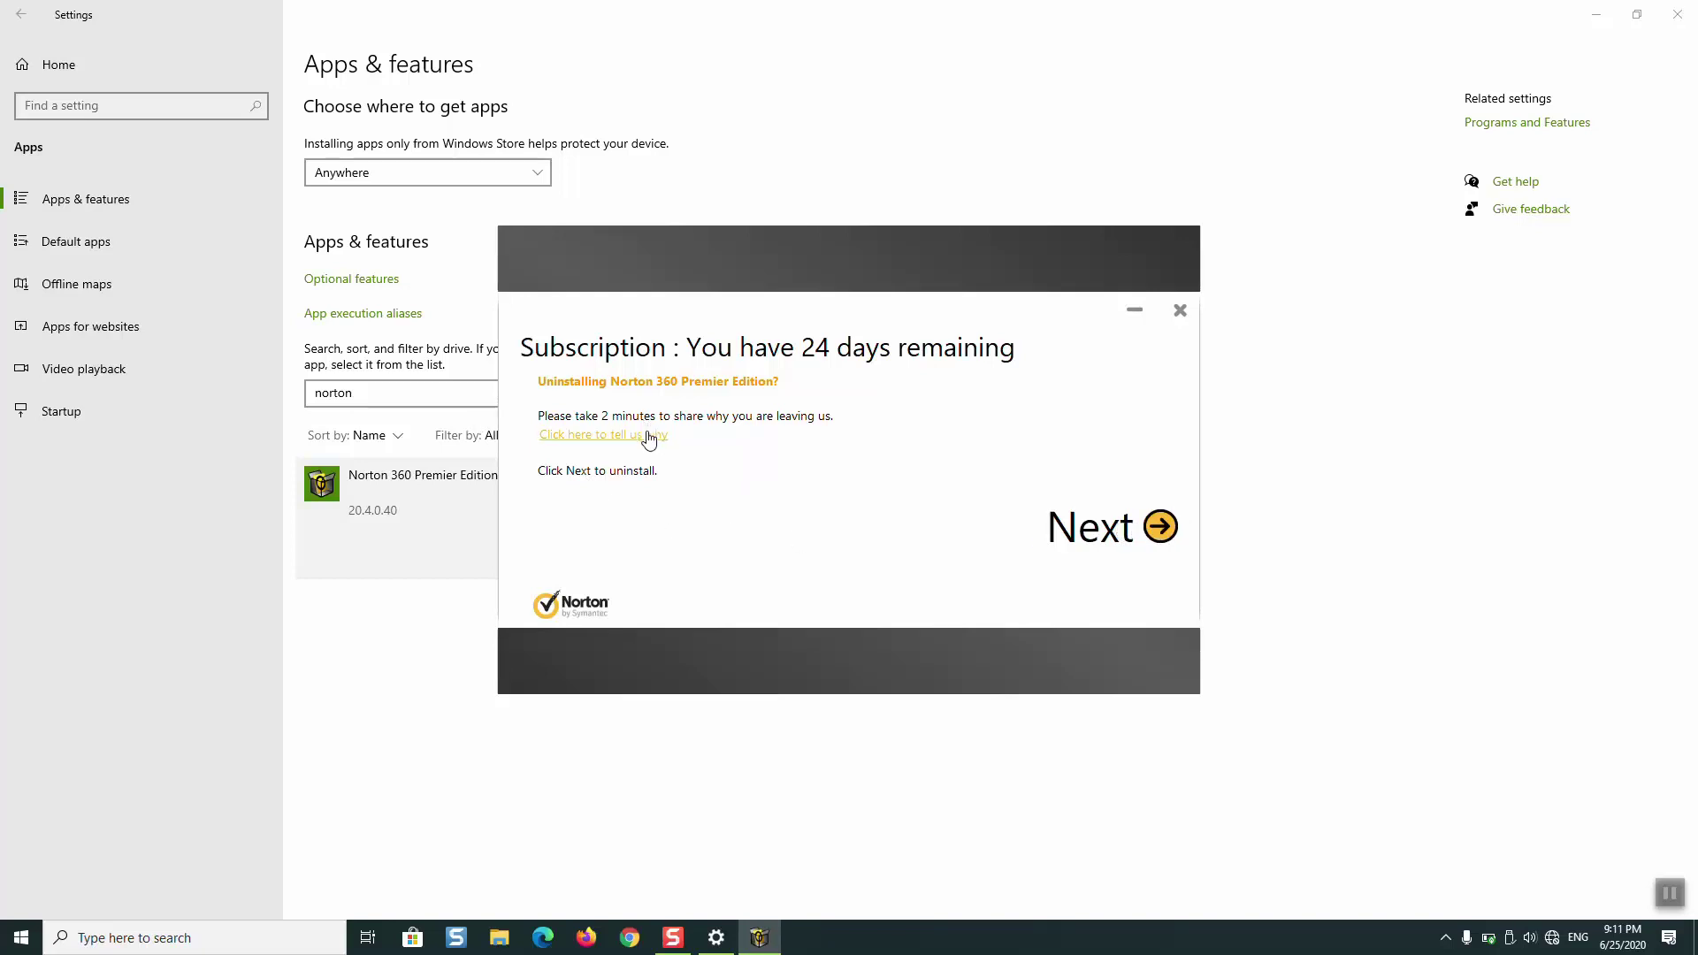
click(1156, 525)
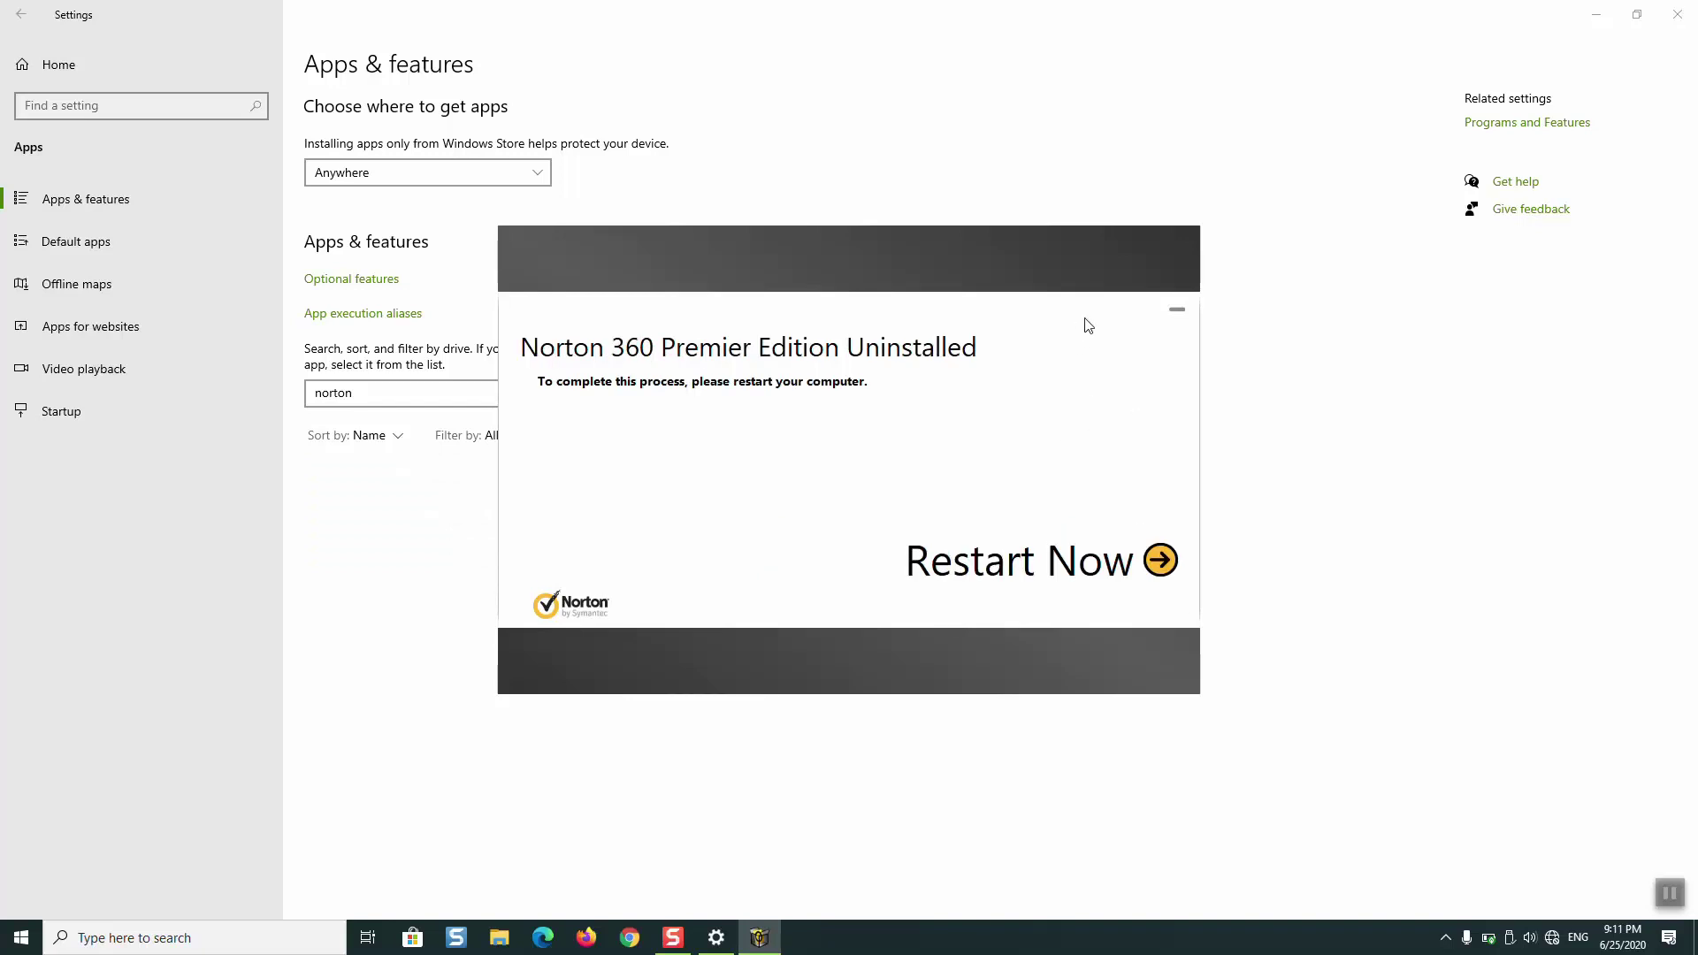
click(1177, 312)
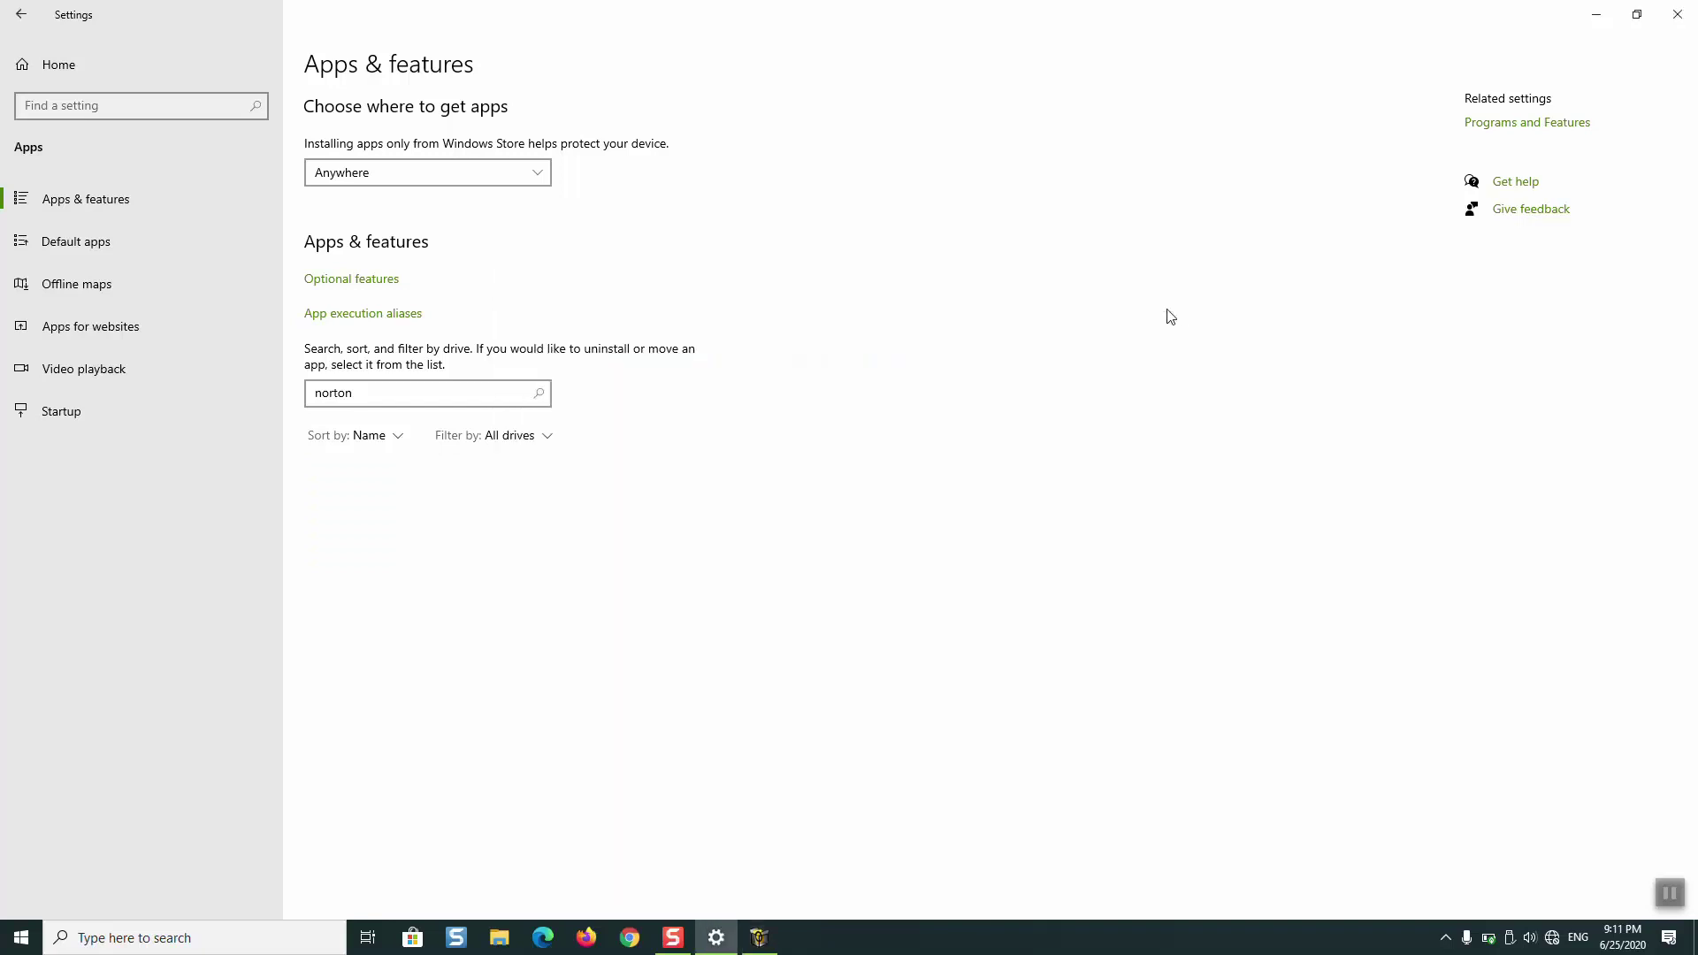
click(777, 941)
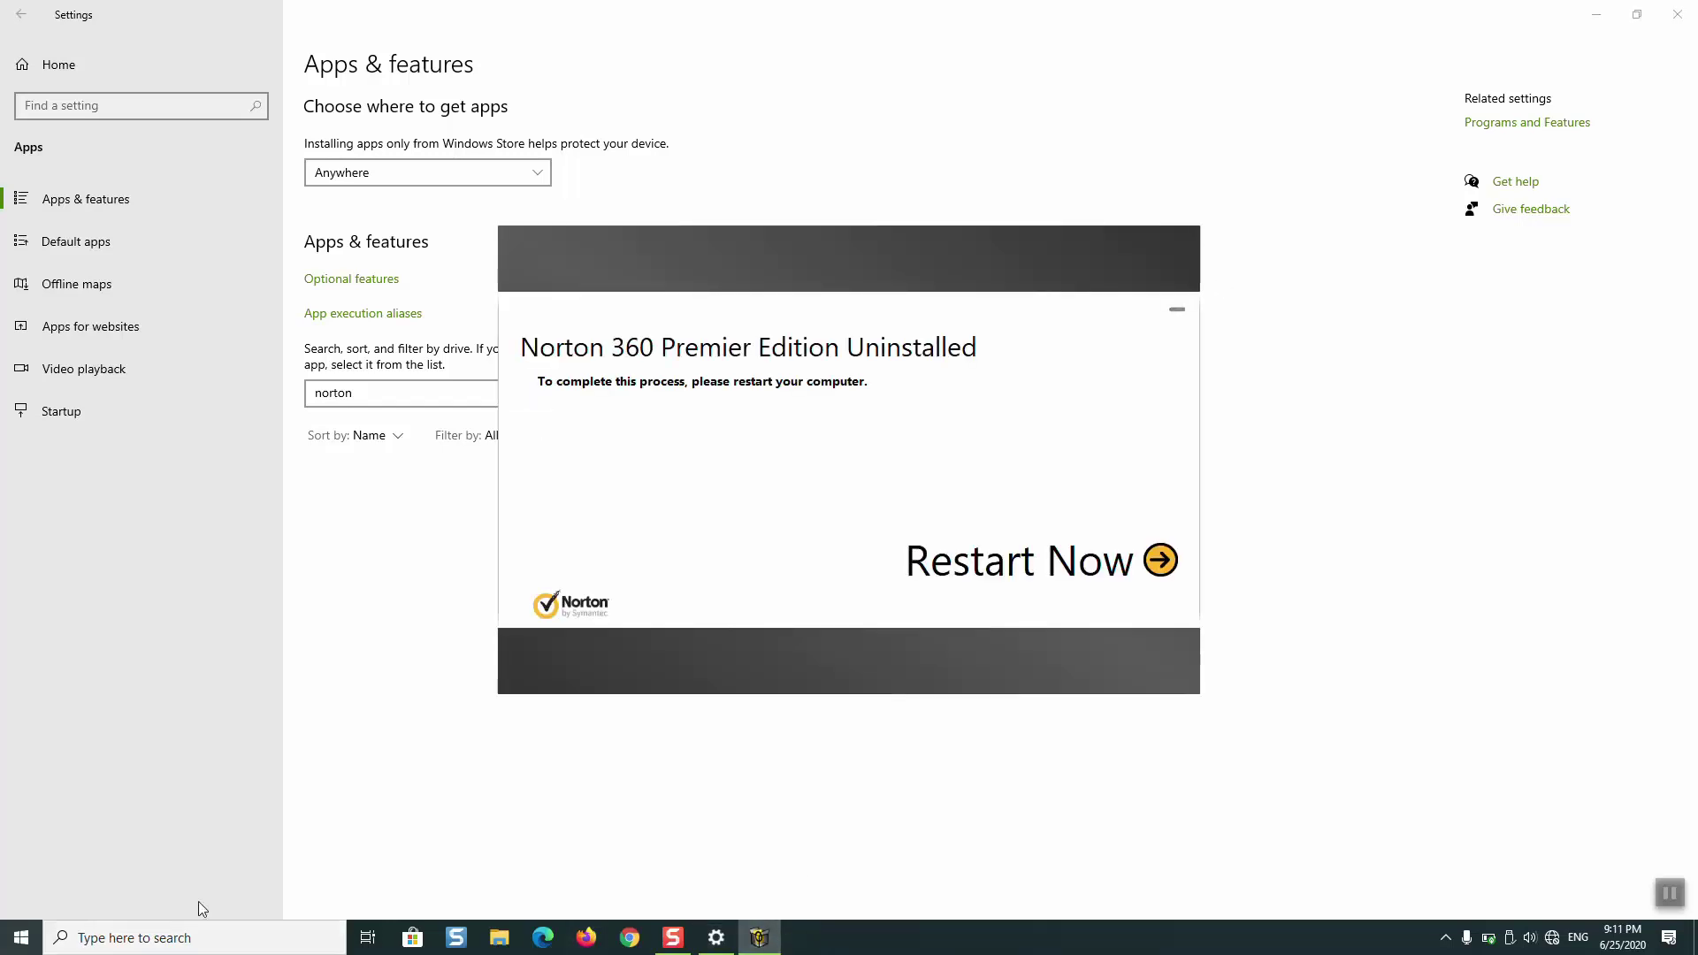
Step: Search for 'contr' and open Control Panel again
click(177, 935)
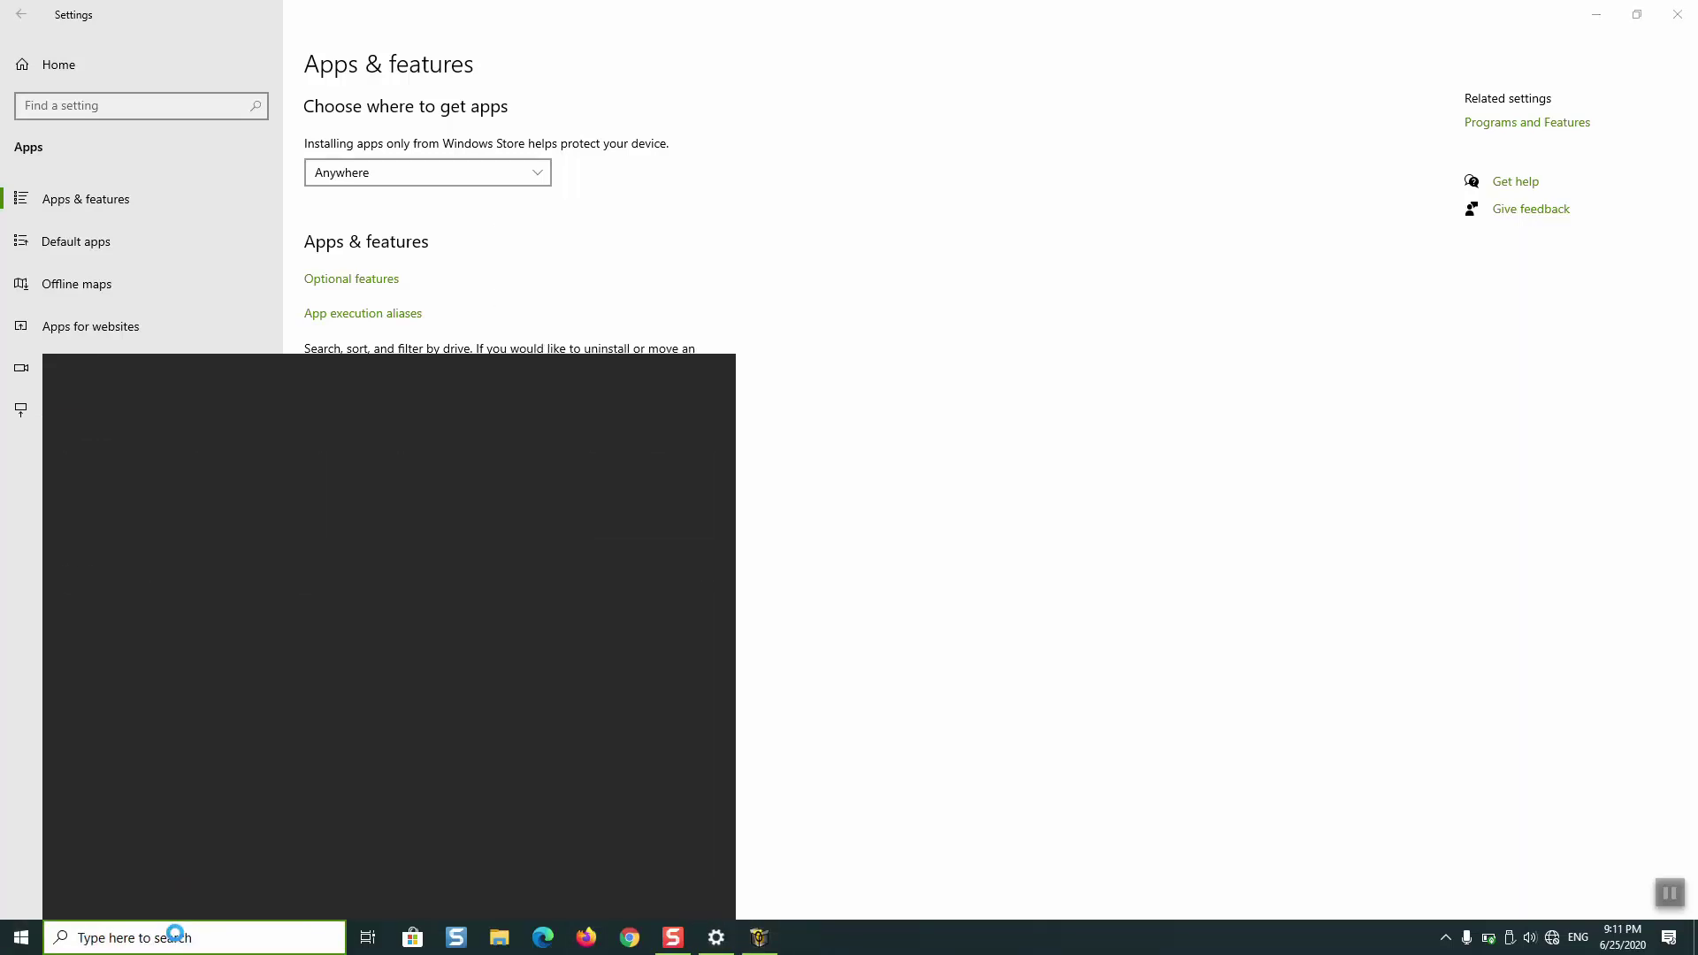
text(contr)
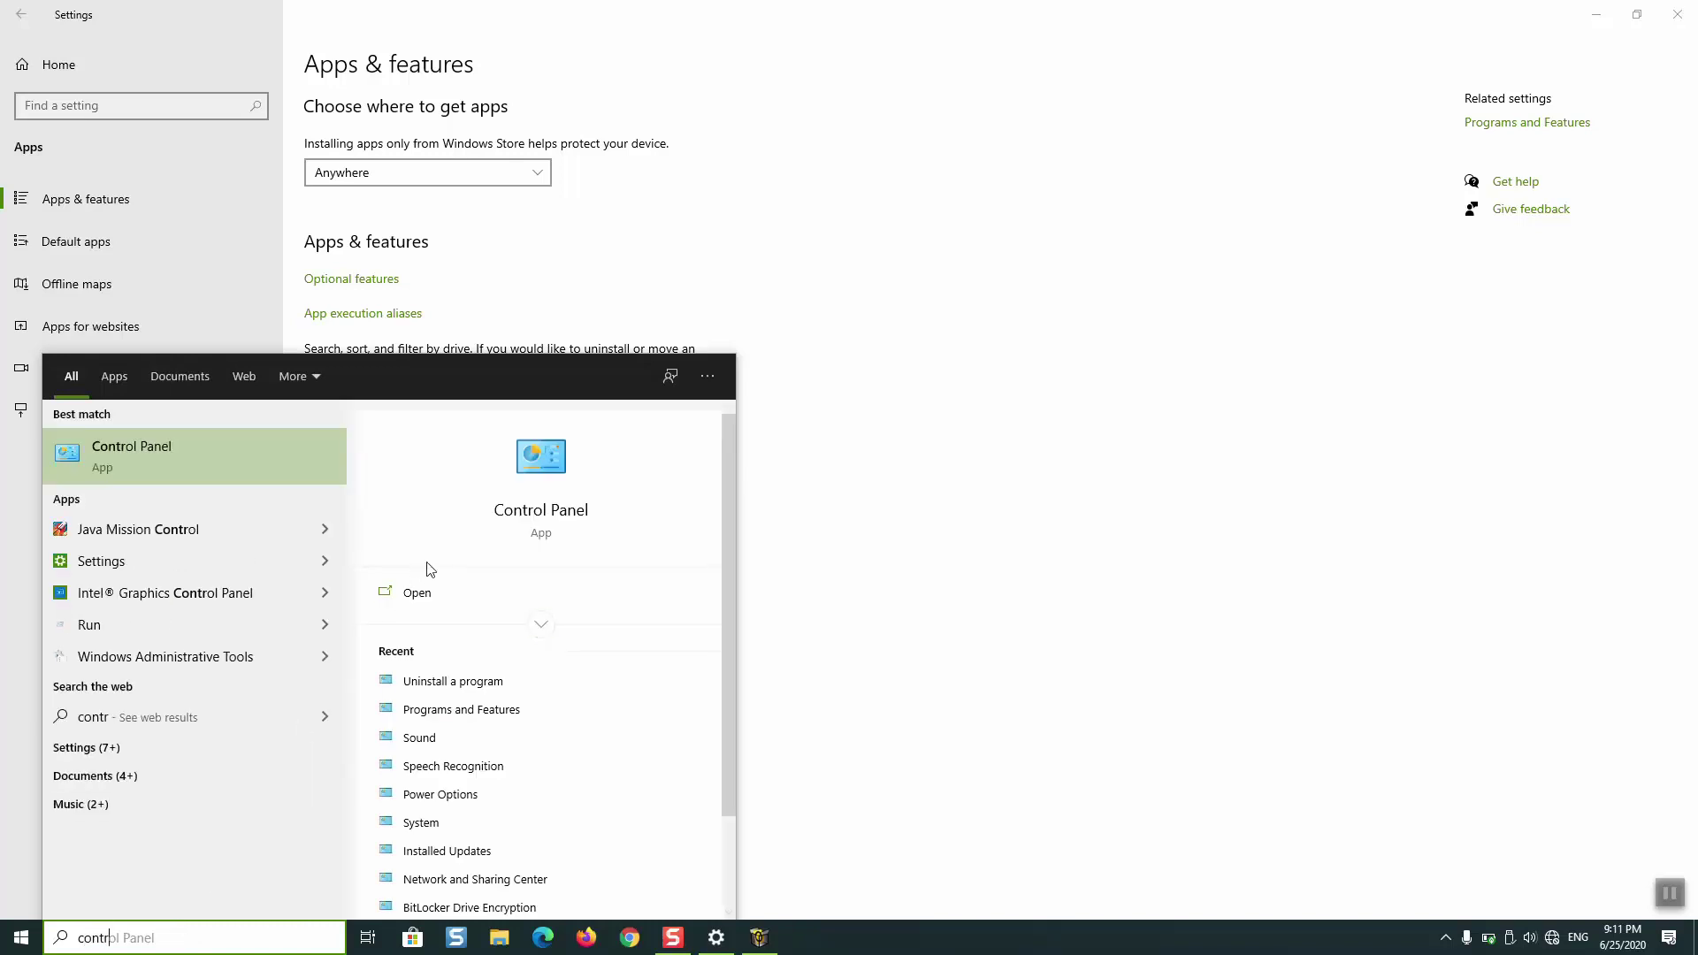
click(534, 467)
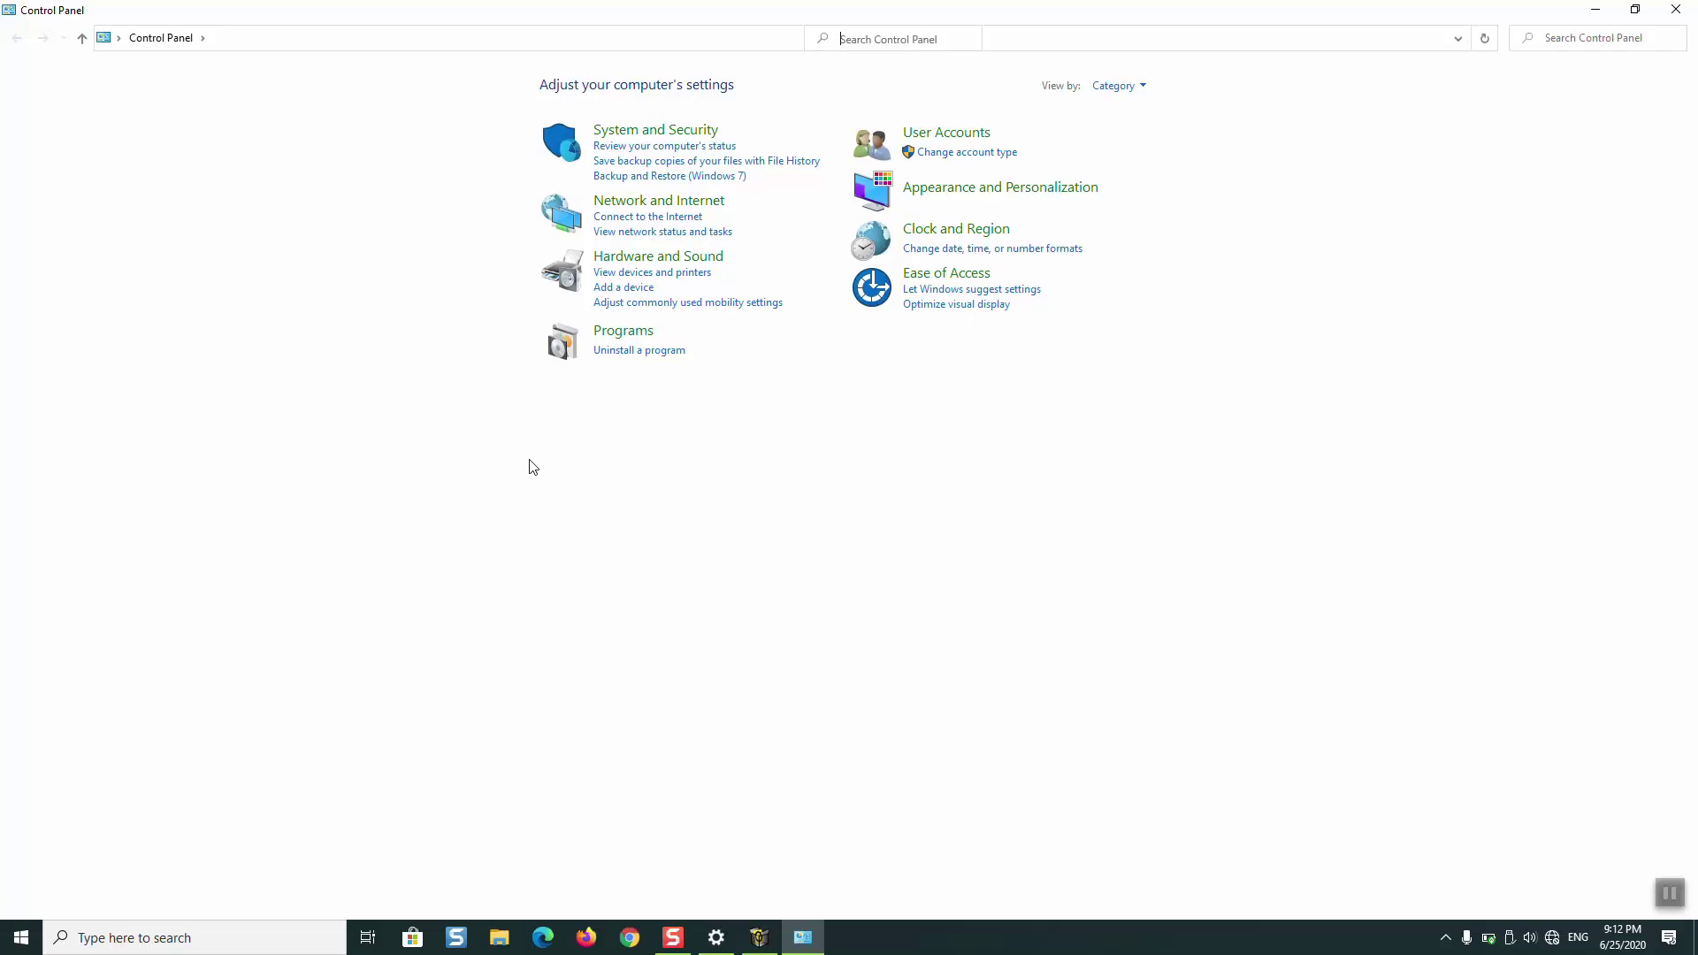
Step: Open Programs and Features and check that Norton is no longer in the installed programs list
click(628, 332)
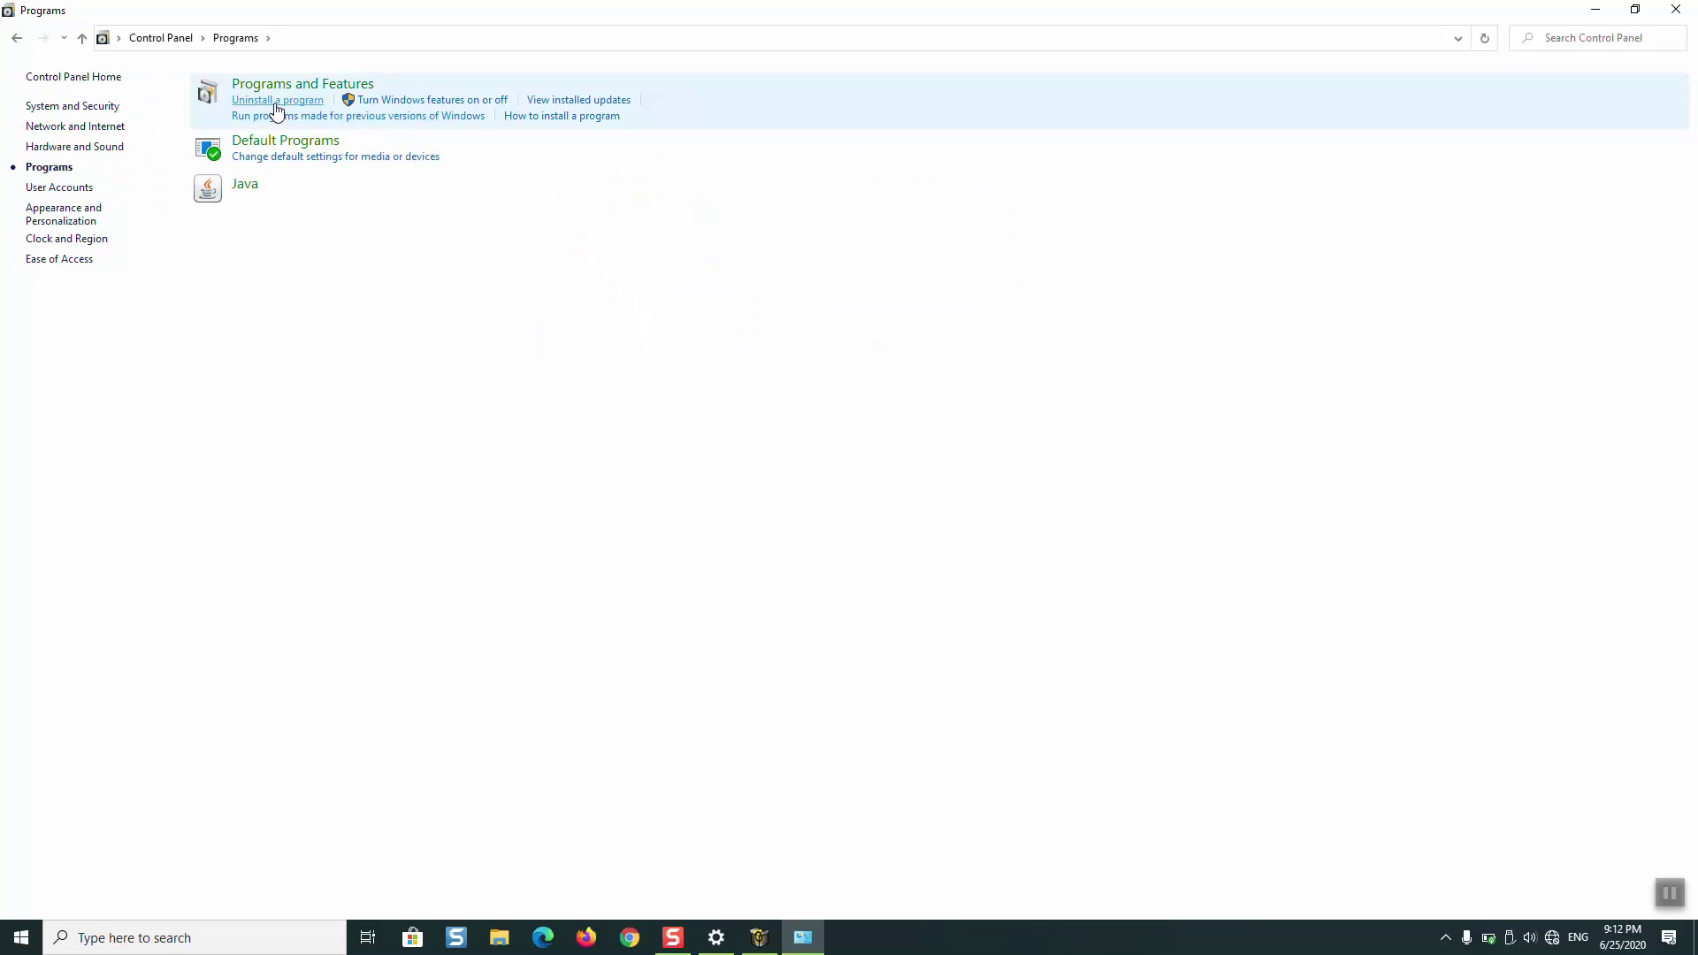
click(277, 102)
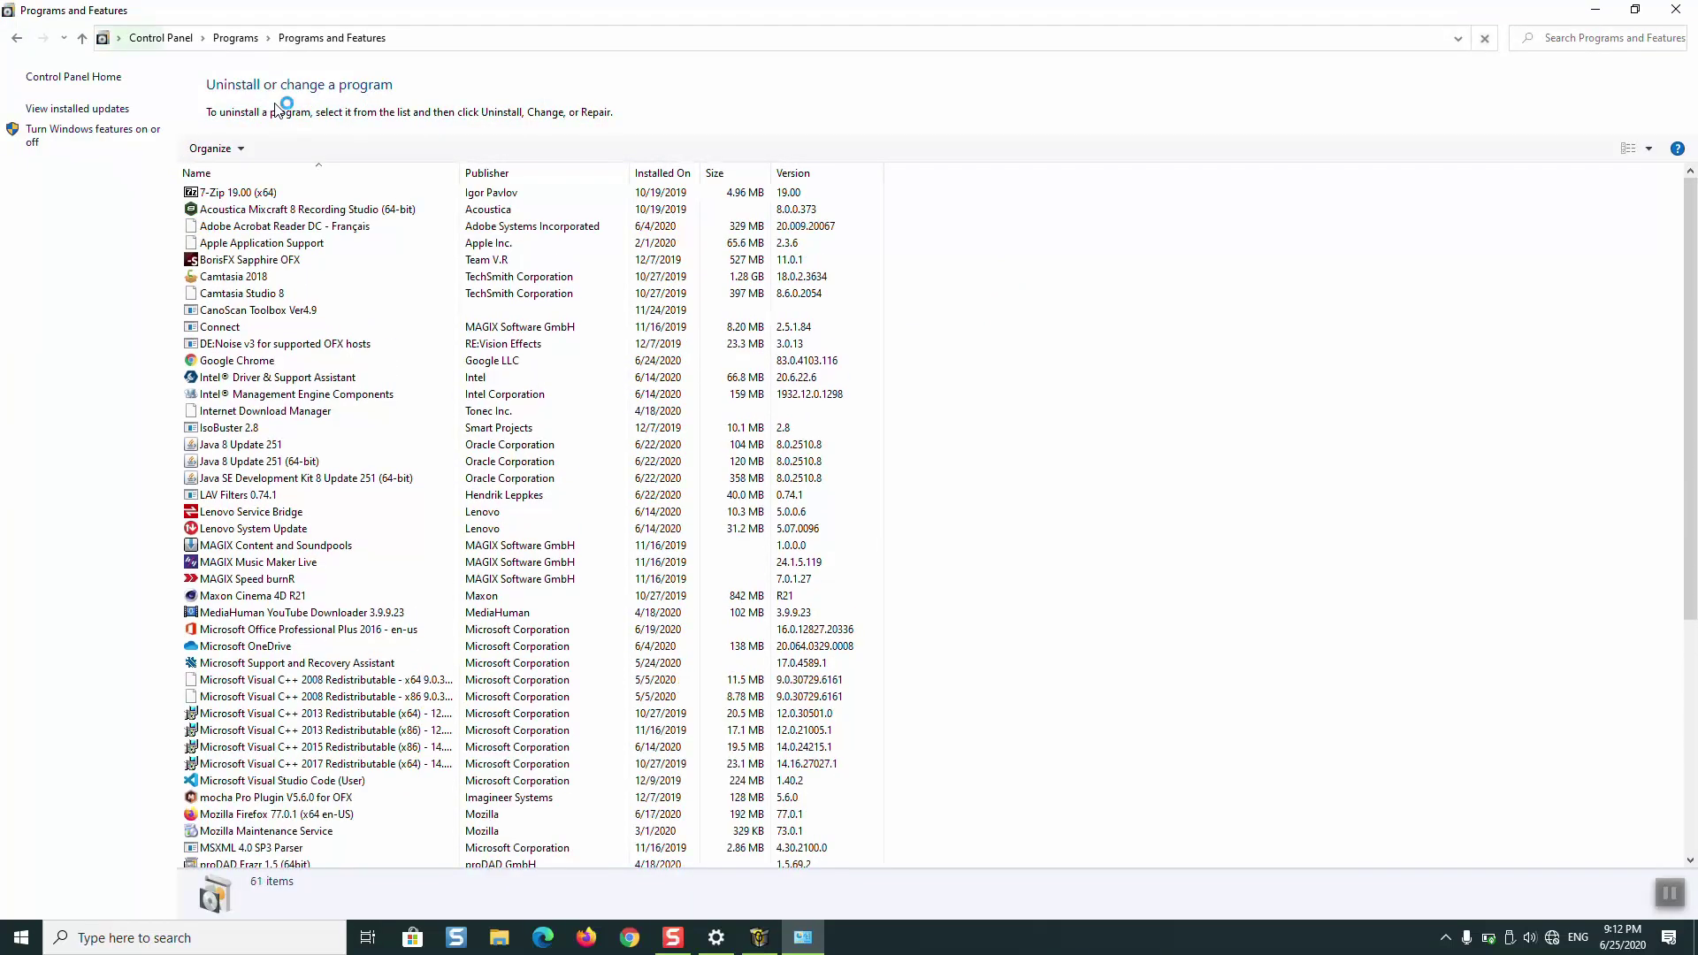
click(396, 529)
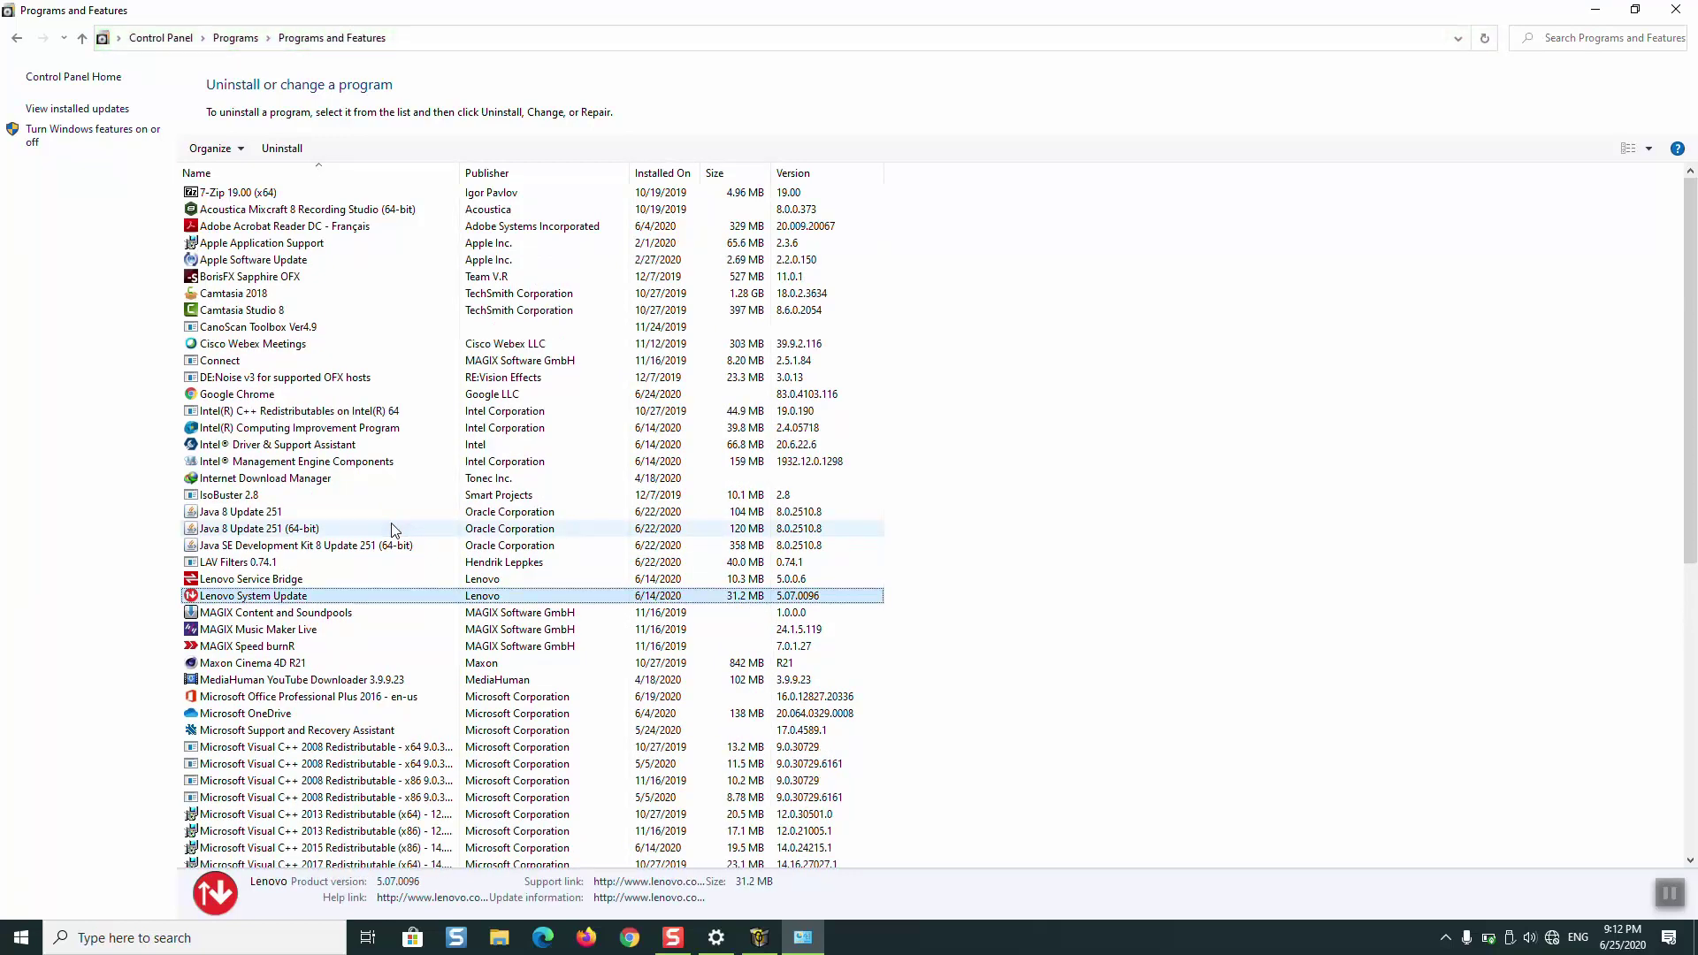
click(374, 649)
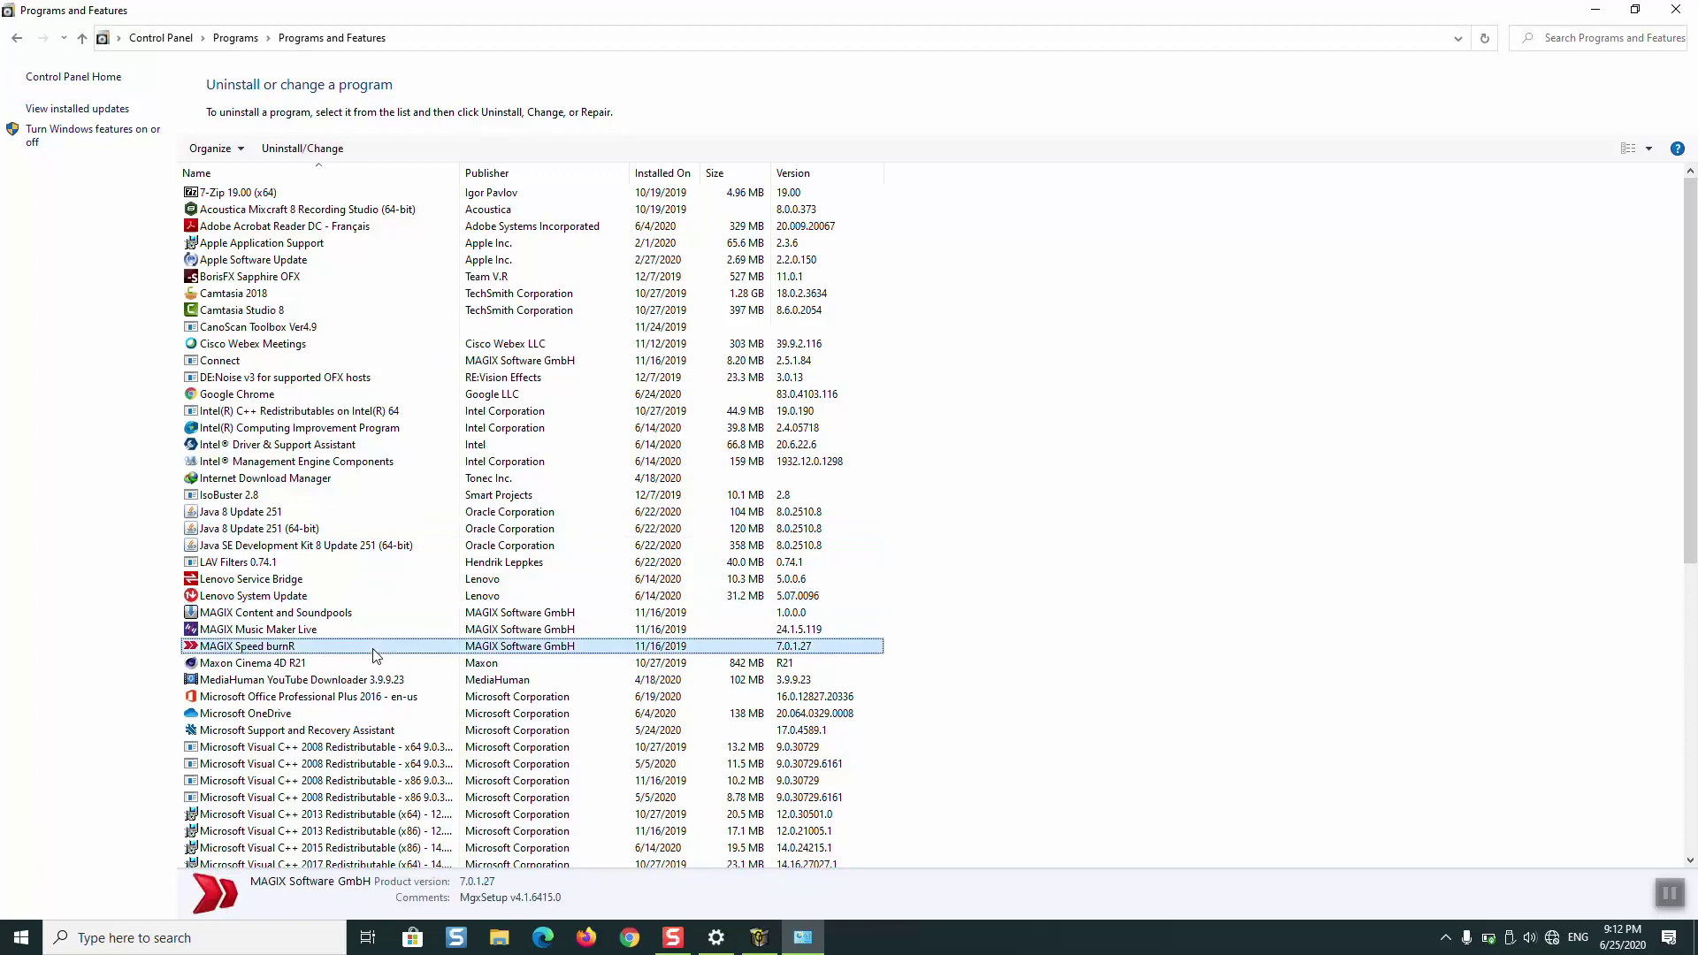